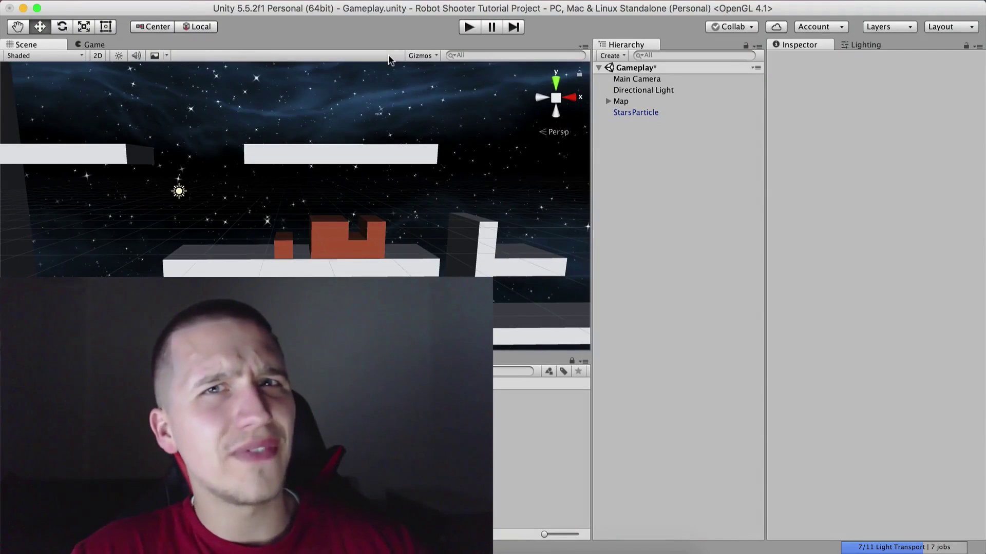
- Examine the particle system settings of the StarsParticle object
{"action": "scroll", "coordinate": [220, 249], "scroll_direction": "down", "scroll_amount": 5}
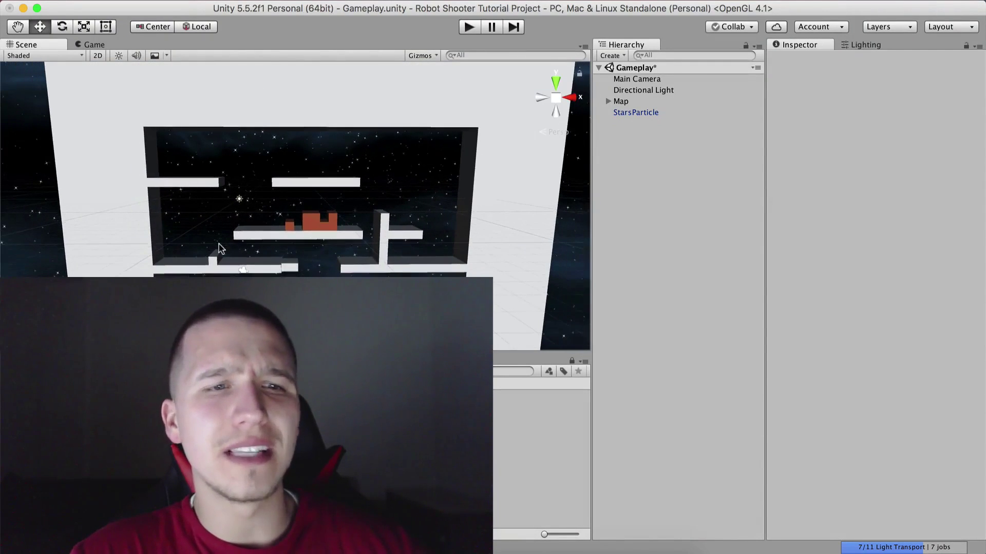
{"action": "scroll", "coordinate": [272, 183], "scroll_direction": "up", "scroll_amount": 5}
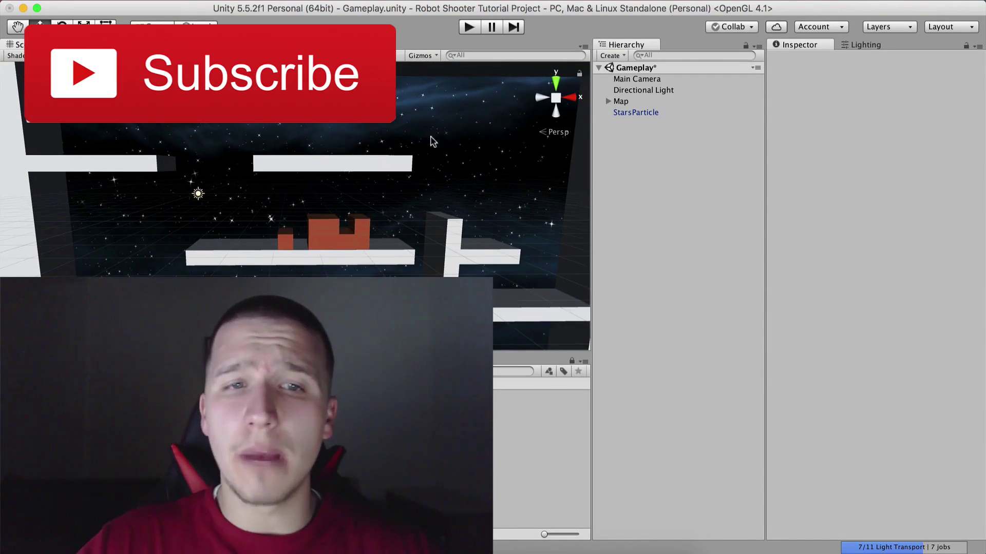
{"action": "left_click", "coordinate": [650, 114]}
{"action": "scroll", "coordinate": [846, 169], "scroll_direction": "down", "scroll_amount": 3}
{"action": "scroll", "coordinate": [846, 170], "scroll_direction": "up", "scroll_amount": 3}
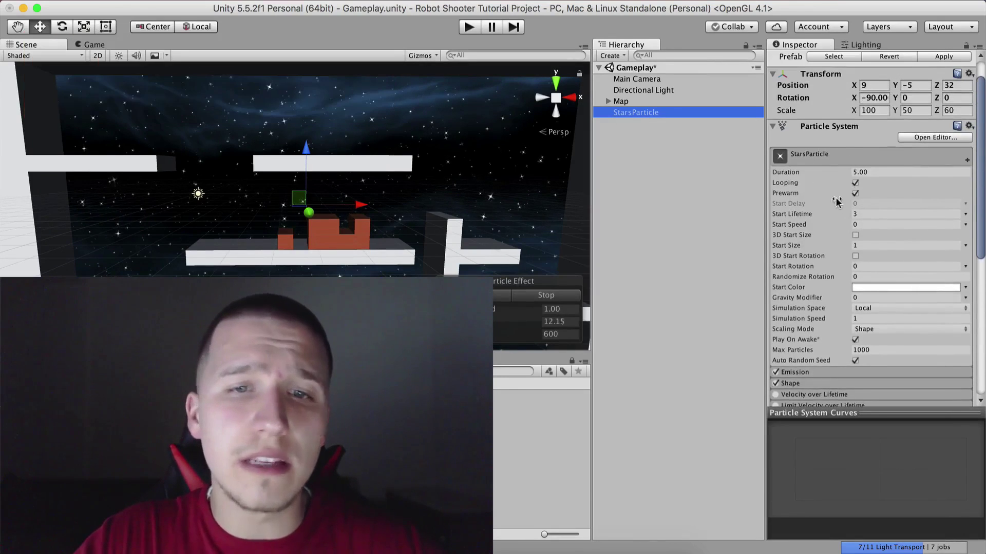
{"action": "scroll", "coordinate": [820, 160], "scroll_direction": "down", "scroll_amount": 3}
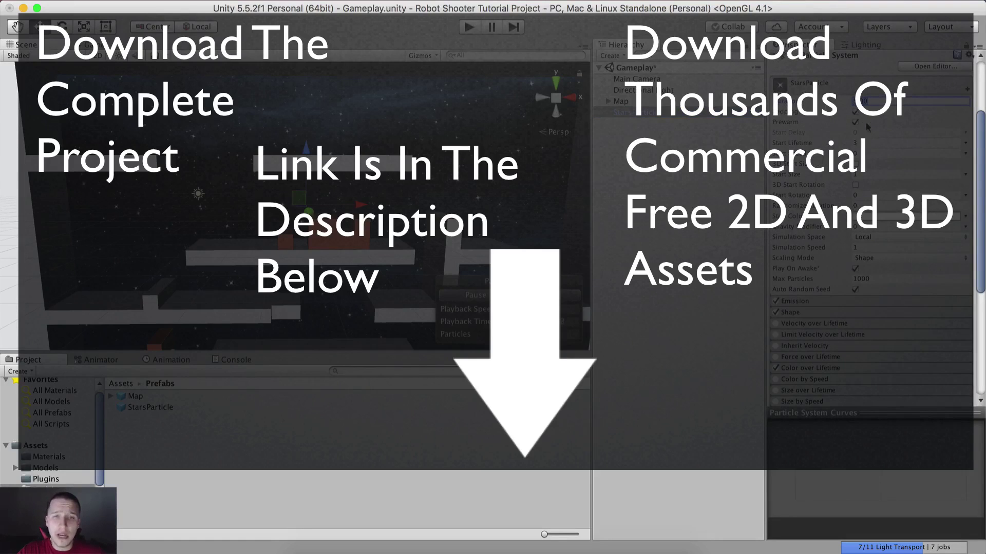
{"action": "scroll", "coordinate": [820, 180], "scroll_direction": "down", "scroll_amount": 5}
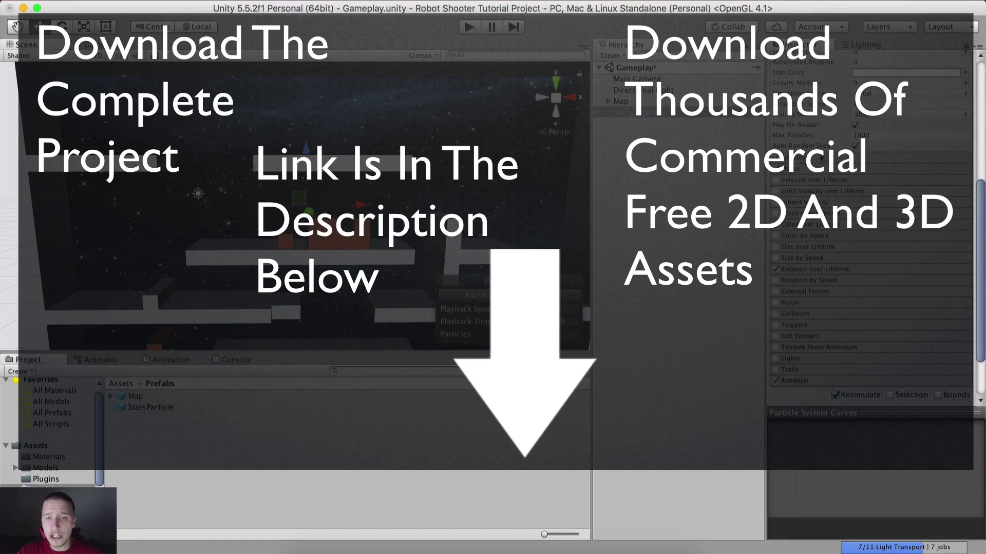
{"action": "scroll", "coordinate": [847, 241], "scroll_direction": "up", "scroll_amount": 8}
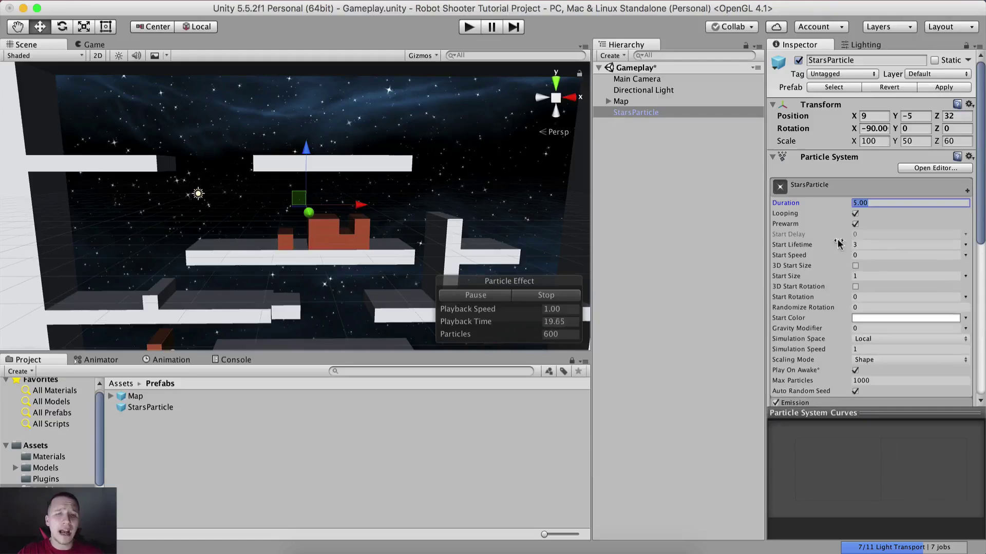
{"action": "left_click", "coordinate": [670, 182]}
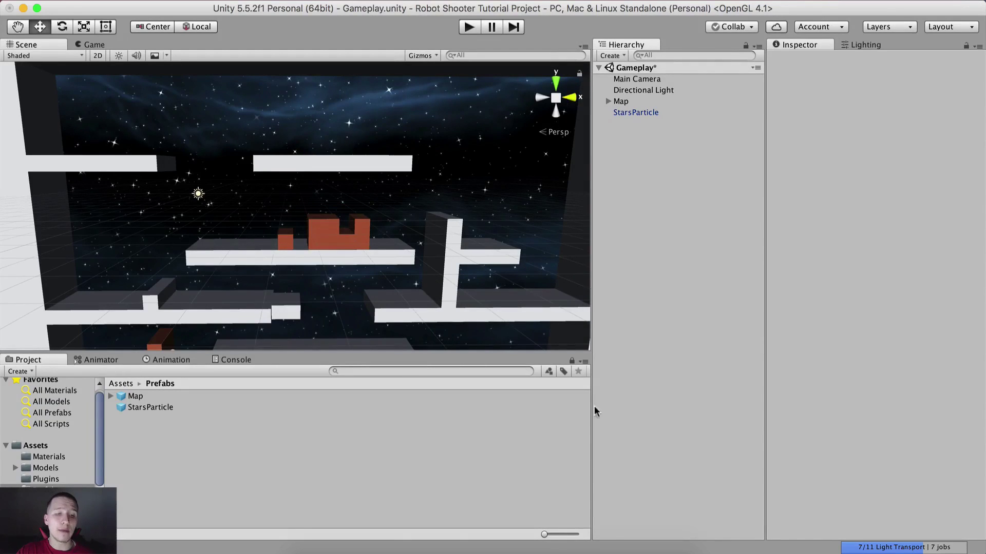
- Switch to the browser and look over the Unity 3D Course offer on awesometuts.com
{"action": "left_click", "coordinate": [452, 545]}
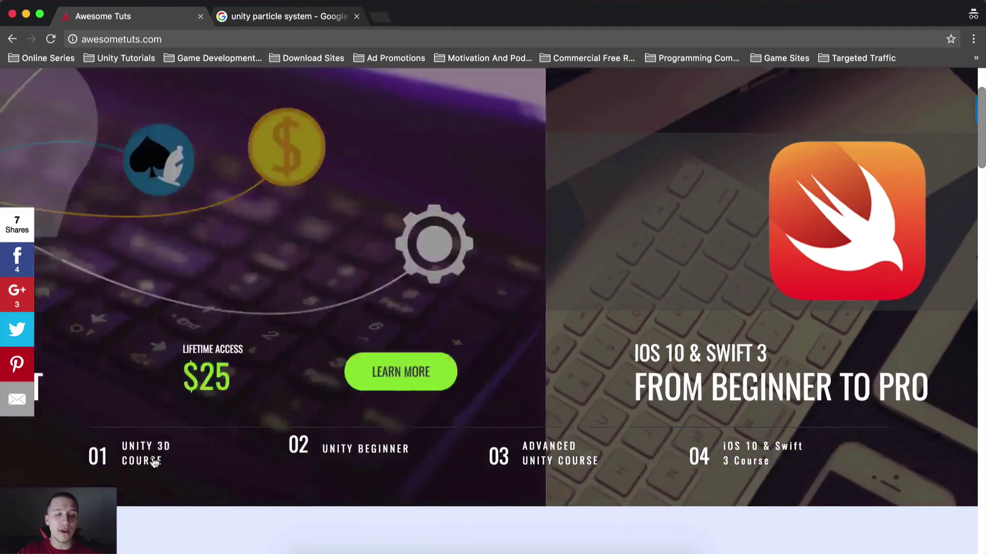
{"action": "left_click", "coordinate": [154, 462]}
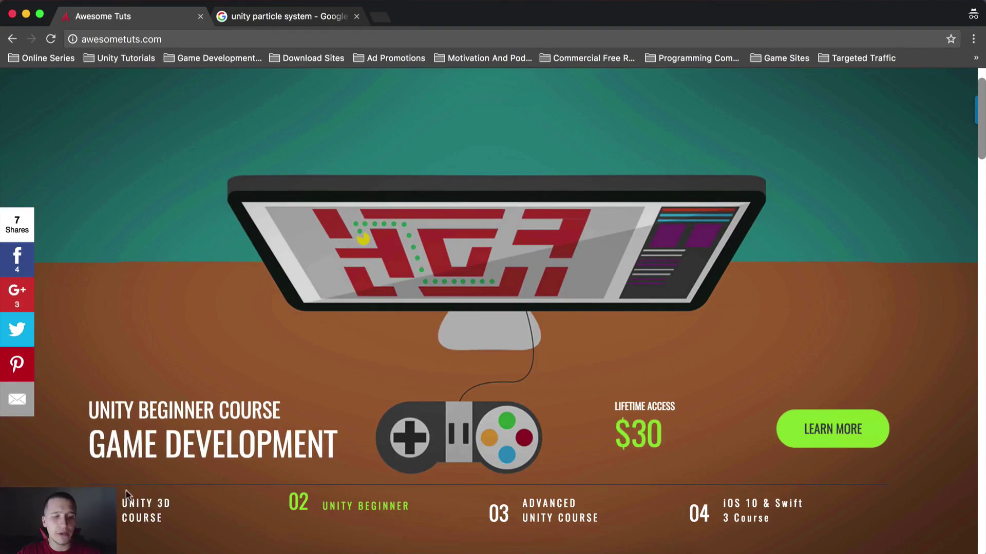
{"action": "left_click", "coordinate": [131, 503]}
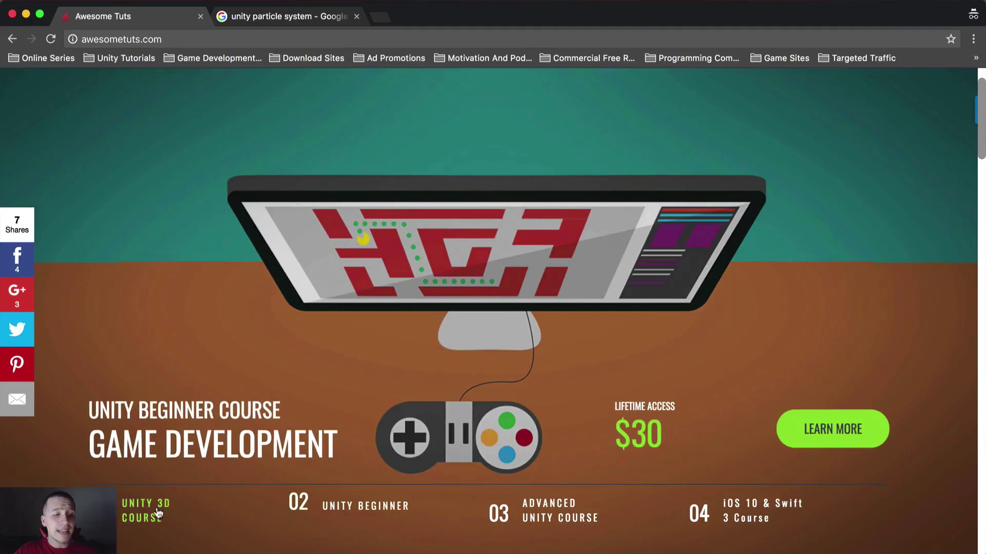
{"action": "left_click", "coordinate": [158, 512]}
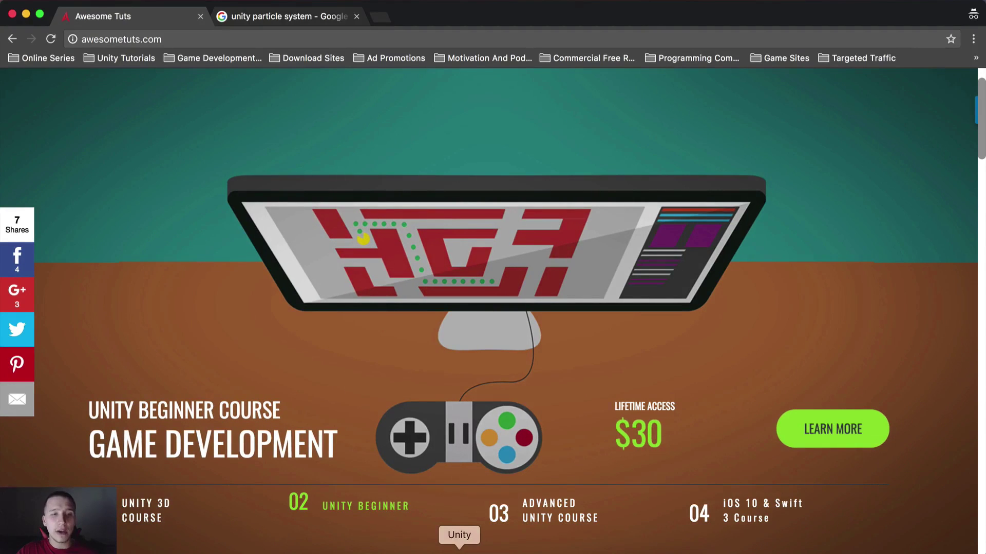
- Switch back to Unity and review StarsParticle's transform and particle parameters
{"action": "left_click", "coordinate": [459, 550]}
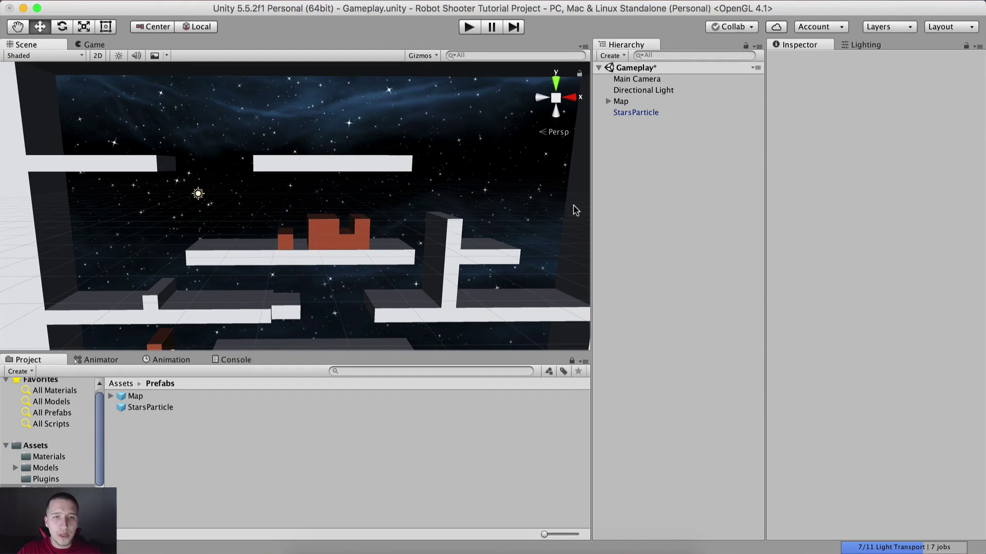
{"action": "left_click", "coordinate": [622, 118]}
{"action": "left_click", "coordinate": [629, 153]}
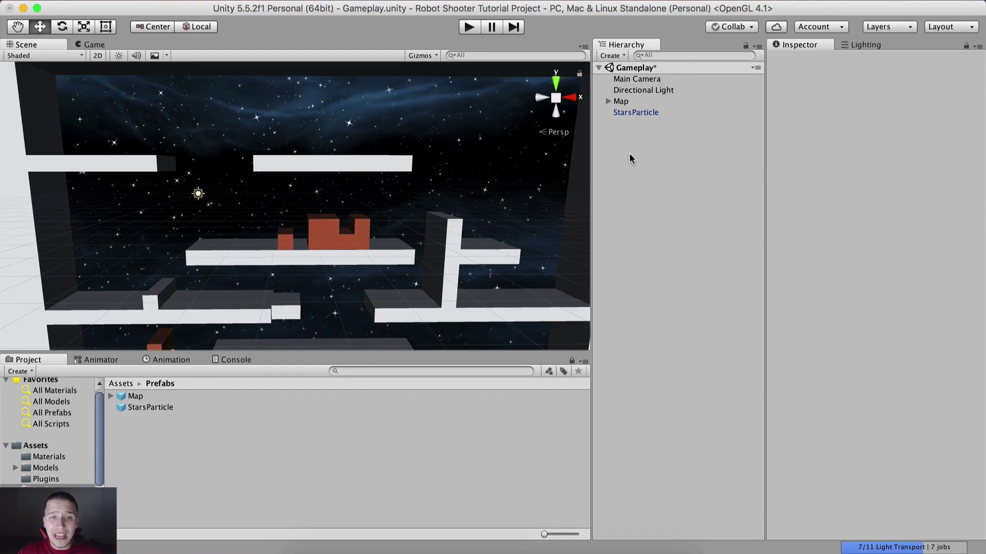
{"action": "left_click", "coordinate": [651, 114]}
{"action": "left_click", "coordinate": [642, 141]}
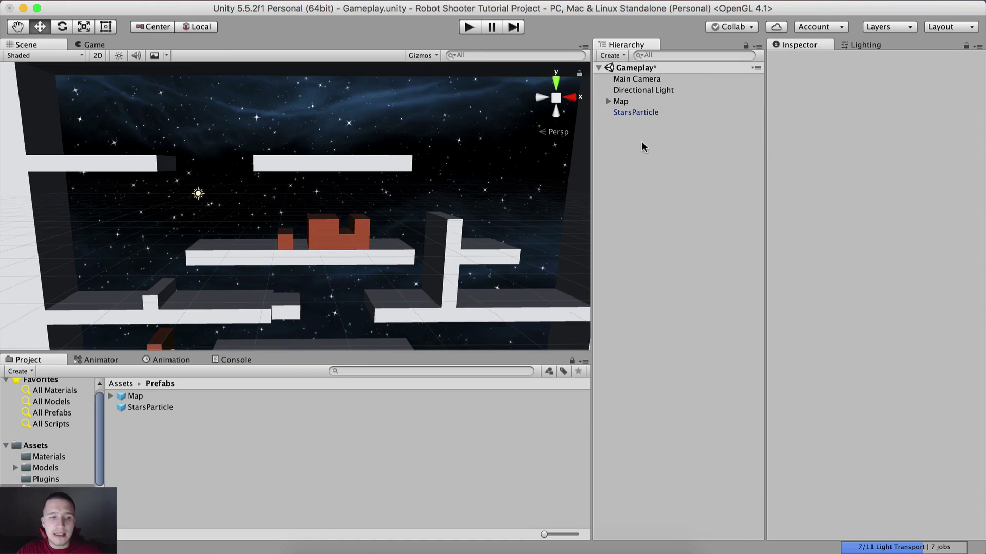
{"action": "left_click", "coordinate": [653, 115]}
{"action": "scroll", "coordinate": [831, 175], "scroll_direction": "down", "scroll_amount": 5}
{"action": "scroll", "coordinate": [861, 199], "scroll_direction": "up", "scroll_amount": 5}
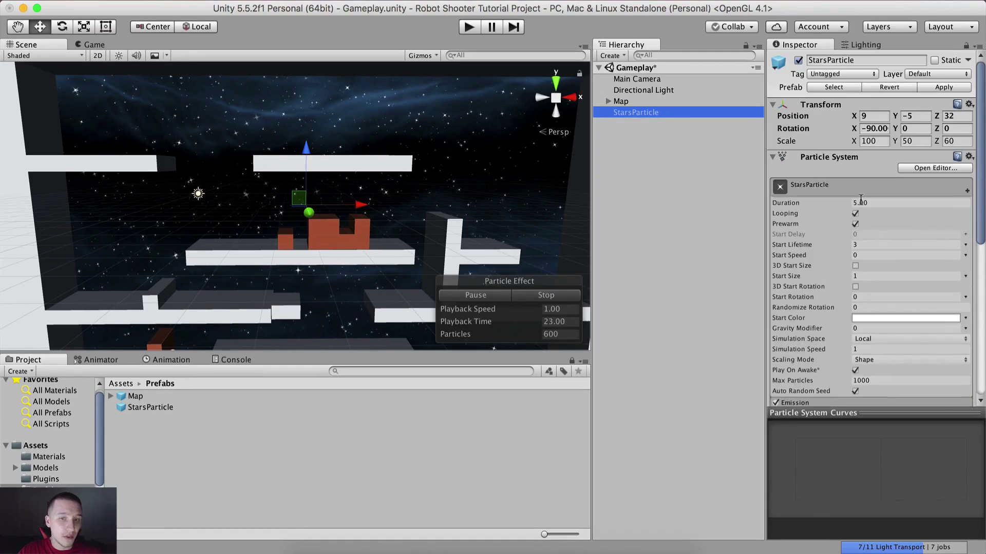
- Create a new Particle System object in the Gameplay scene and frame it in the scene view
{"action": "left_click", "coordinate": [618, 152]}
{"action": "right_click", "coordinate": [618, 152]}
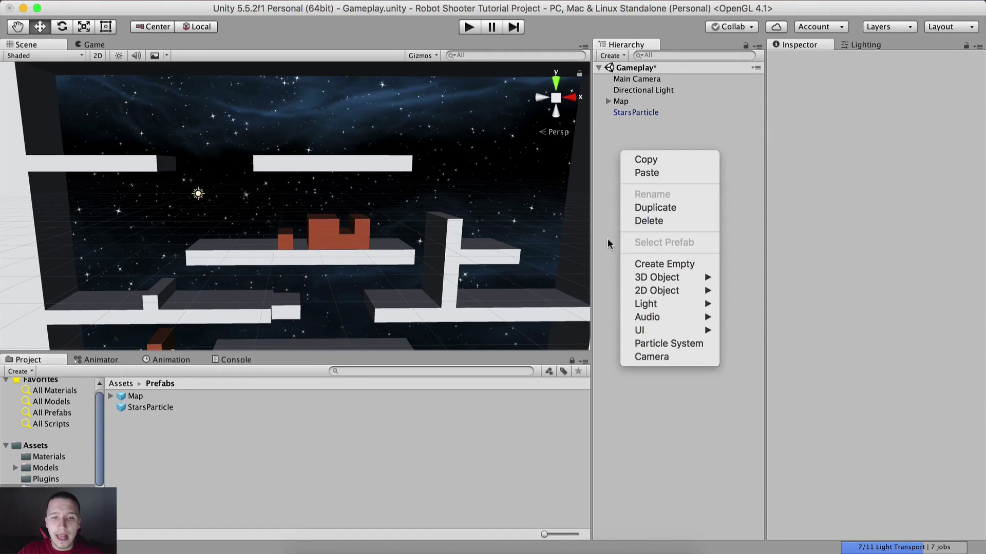
{"action": "left_click", "coordinate": [680, 344]}
{"action": "key", "text": "f"}
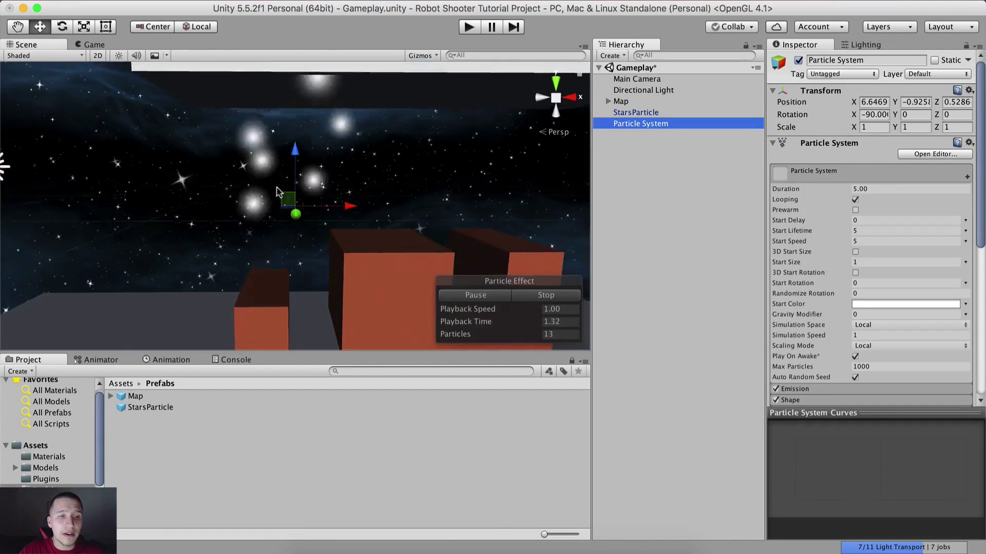
{"action": "mouse_move", "coordinate": [277, 191]}
{"action": "left_mouse_down", "text": "alt"}
{"action": "mouse_move", "coordinate": [497, 249]}
{"action": "mouse_move", "coordinate": [421, 169]}
{"action": "mouse_move", "coordinate": [378, 248]}
{"action": "mouse_move", "coordinate": [338, 53]}
{"action": "mouse_move", "coordinate": [281, 221]}
{"action": "mouse_move", "coordinate": [275, 216]}
{"action": "mouse_move", "coordinate": [277, 170]}
{"action": "mouse_move", "coordinate": [331, 178]}
{"action": "mouse_move", "coordinate": [280, 205]}
{"action": "left_mouse_up", "text": "alt"}
- Examine StarsParticle's Sparkles1 material and the particle texture assigned to it, leaving the texture unchanged
{"action": "left_click", "coordinate": [636, 112]}
{"action": "scroll", "coordinate": [873, 237], "scroll_direction": "down", "scroll_amount": 2}
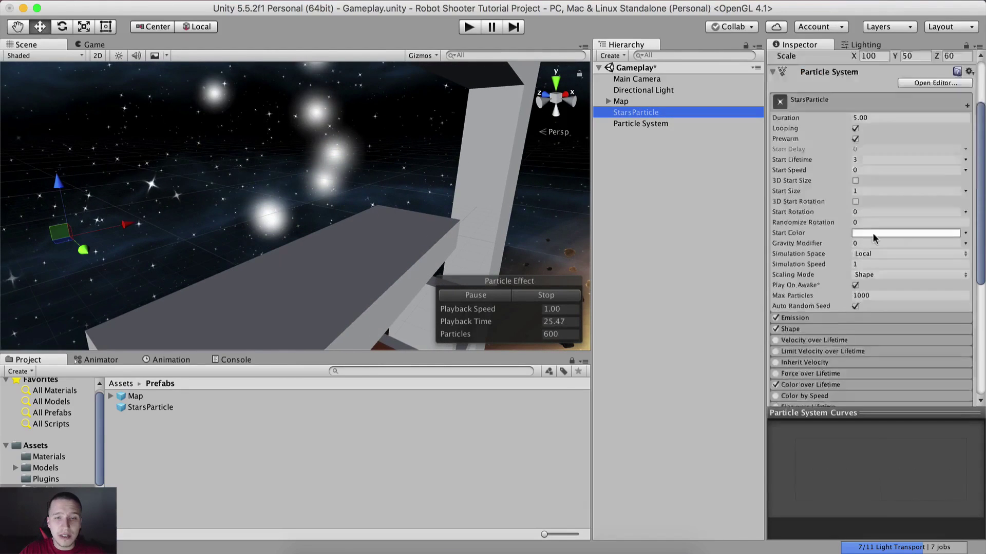
{"action": "scroll", "coordinate": [873, 238], "scroll_direction": "down", "scroll_amount": 5}
{"action": "left_click", "coordinate": [774, 365]}
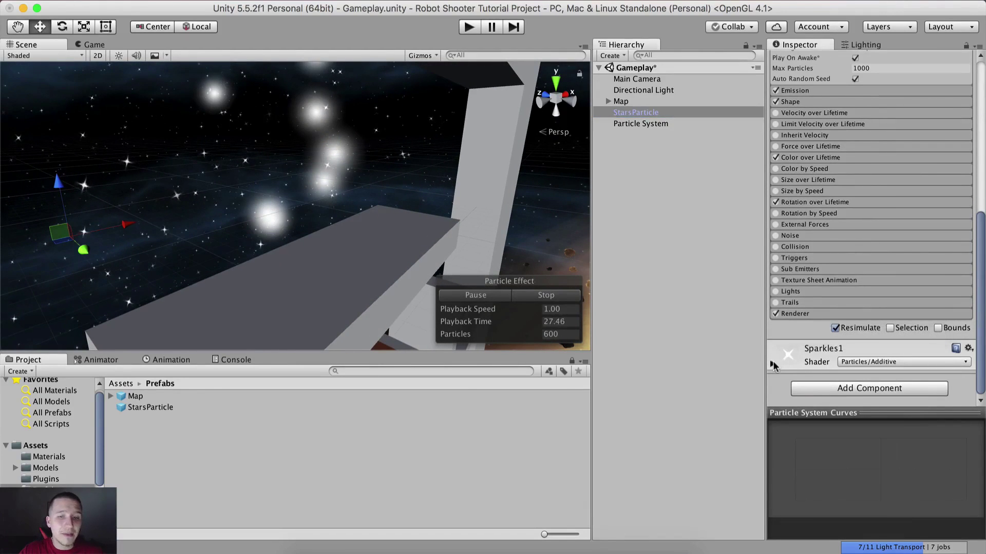
{"action": "scroll", "coordinate": [797, 354], "scroll_direction": "down", "scroll_amount": 3}
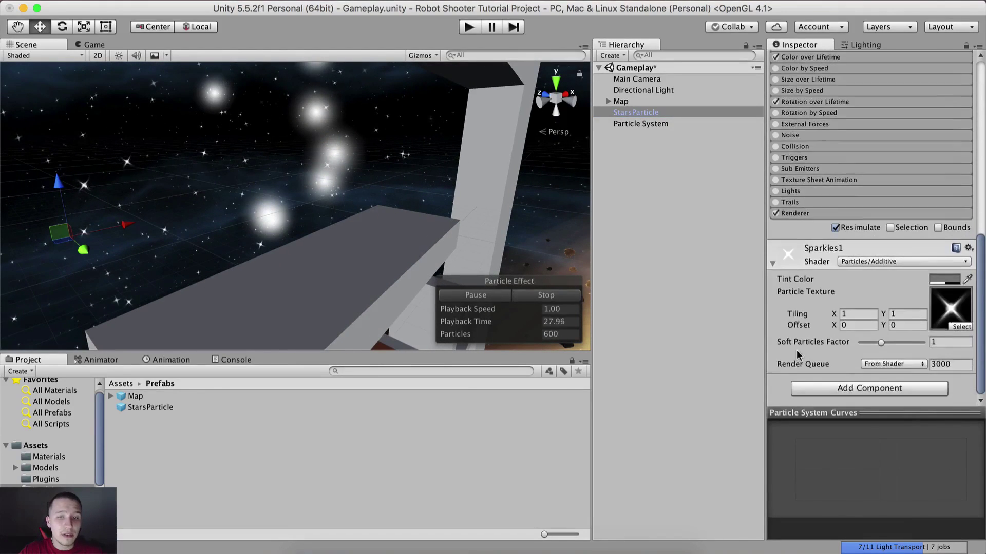
{"action": "left_click", "coordinate": [852, 264]}
{"action": "left_click", "coordinate": [832, 258]}
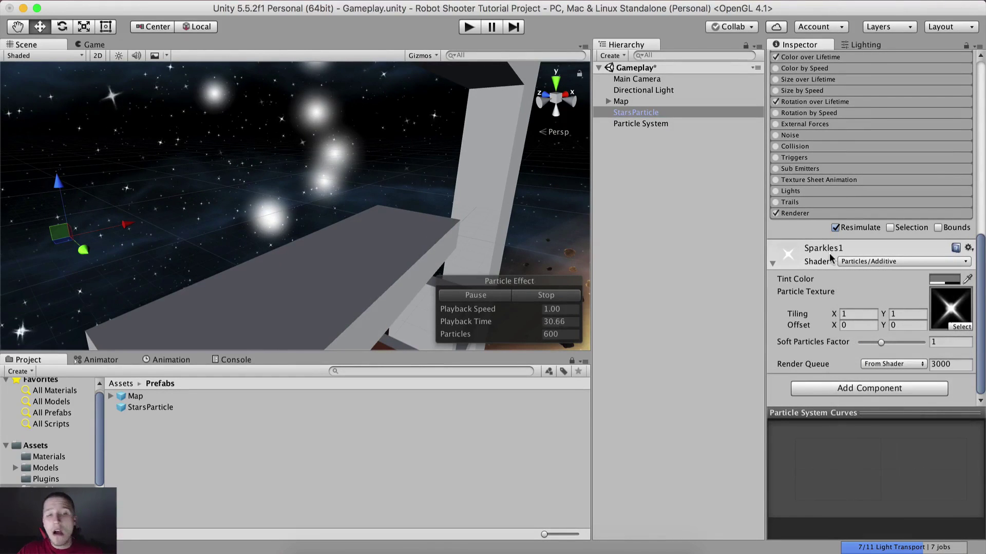
{"action": "left_click", "coordinate": [950, 322]}
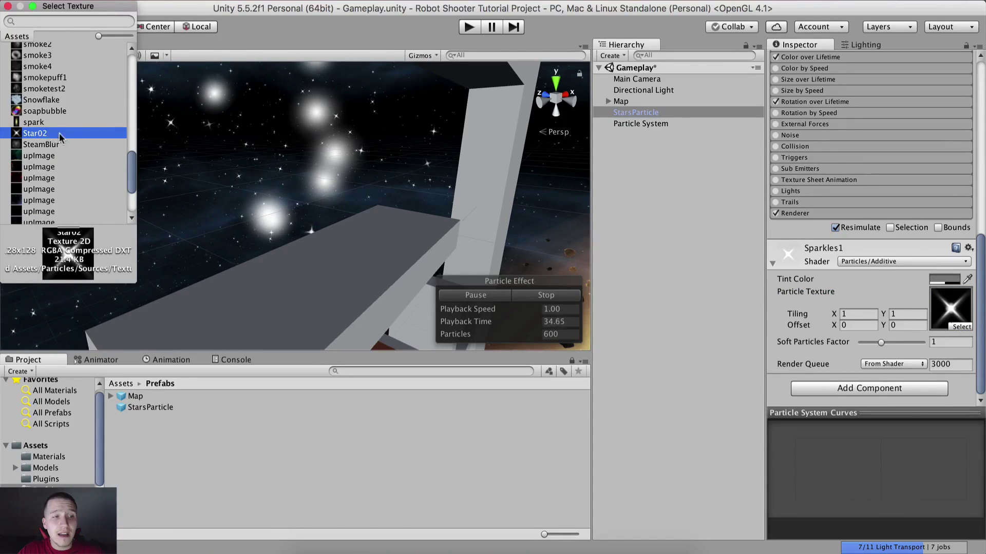
{"action": "left_click", "coordinate": [7, 6]}
{"action": "left_click_drag", "start_coordinate": [313, 147], "coordinate": [360, 149], "text": "alt"}
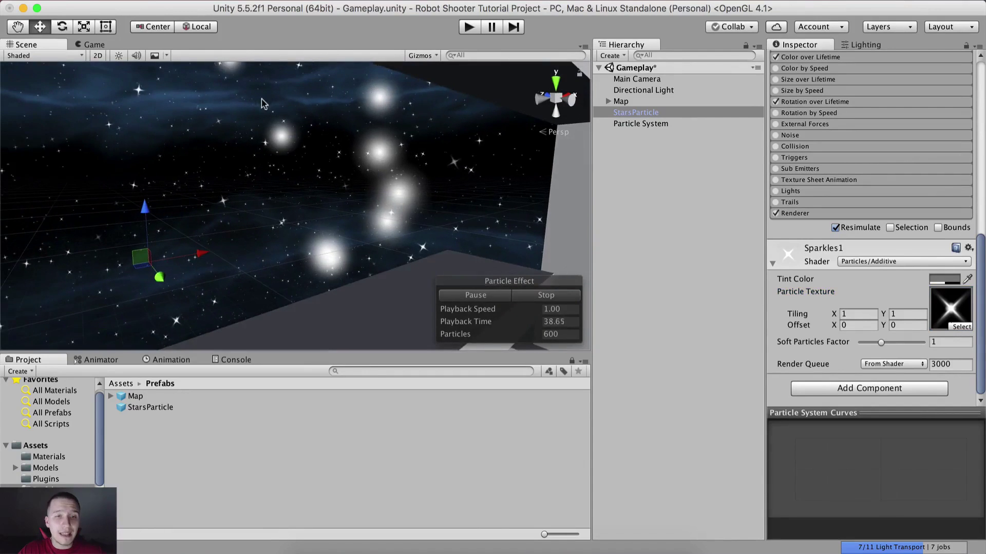
- Set the Duration of the new Particle System to 0.10
{"action": "left_click", "coordinate": [649, 123]}
{"action": "scroll", "coordinate": [842, 128], "scroll_direction": "up", "scroll_amount": 10}
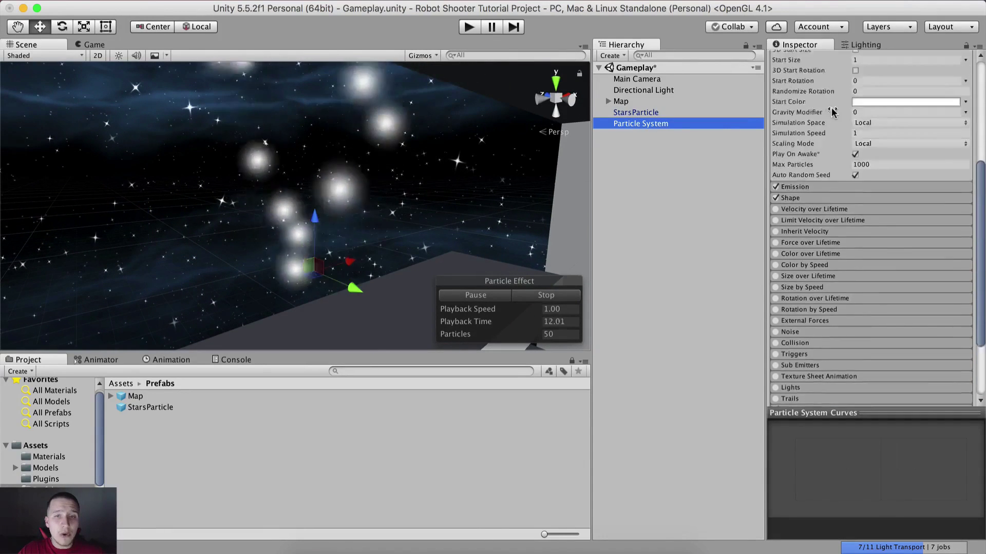
{"action": "scroll", "coordinate": [846, 128], "scroll_direction": "down", "scroll_amount": 3}
{"action": "left_click_drag", "start_coordinate": [846, 127], "coordinate": [814, 128]}
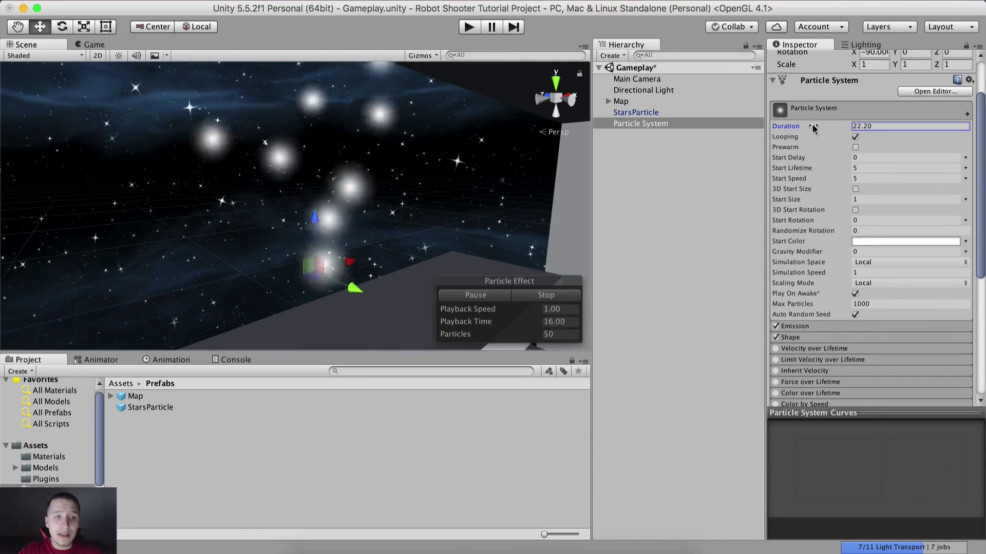
{"action": "scroll", "coordinate": [318, 128], "scroll_direction": "down", "scroll_amount": 5}
{"action": "scroll", "coordinate": [320, 123], "scroll_direction": "down", "scroll_amount": 6}
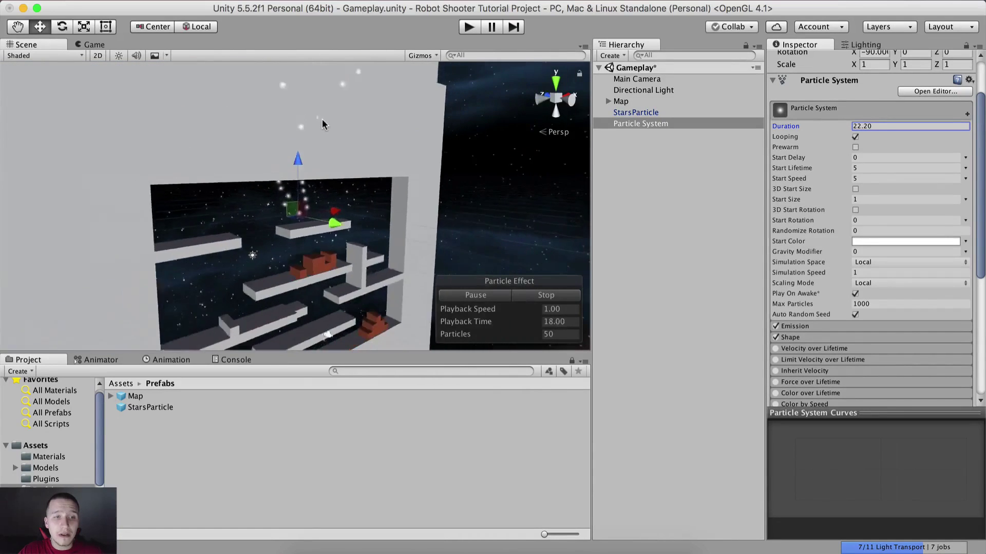
{"action": "scroll", "coordinate": [316, 159], "scroll_direction": "up", "scroll_amount": 2}
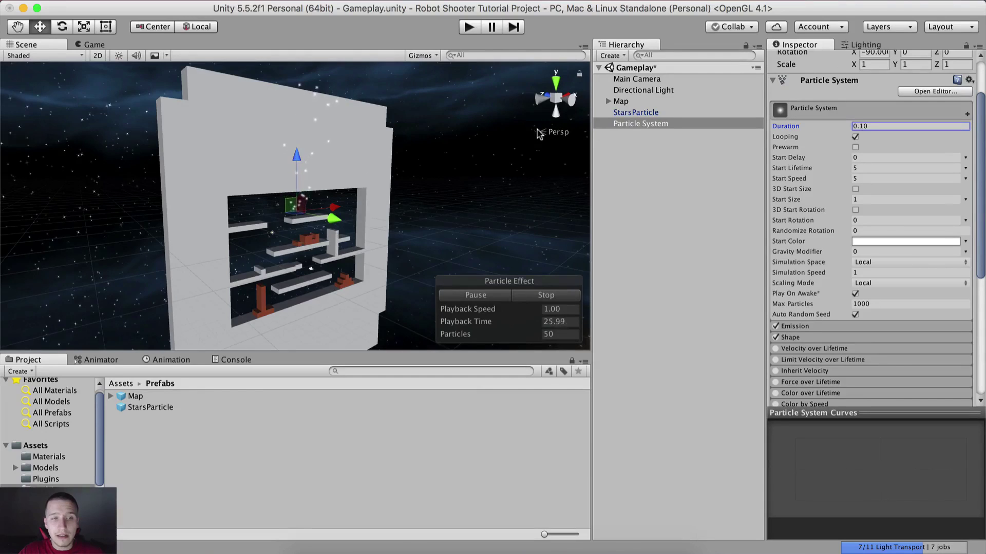
{"action": "scroll", "coordinate": [483, 164], "scroll_direction": "up", "scroll_amount": 8}
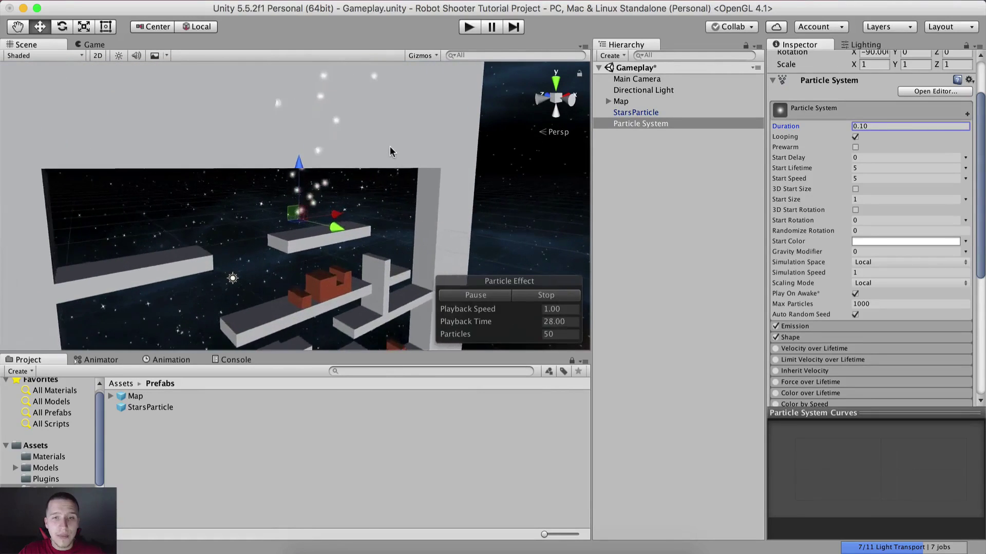
{"action": "scroll", "coordinate": [390, 146], "scroll_direction": "up", "scroll_amount": 2}
{"action": "scroll", "coordinate": [832, 160], "scroll_direction": "up", "scroll_amount": 3}
{"action": "scroll", "coordinate": [832, 160], "scroll_direction": "down", "scroll_amount": 3}
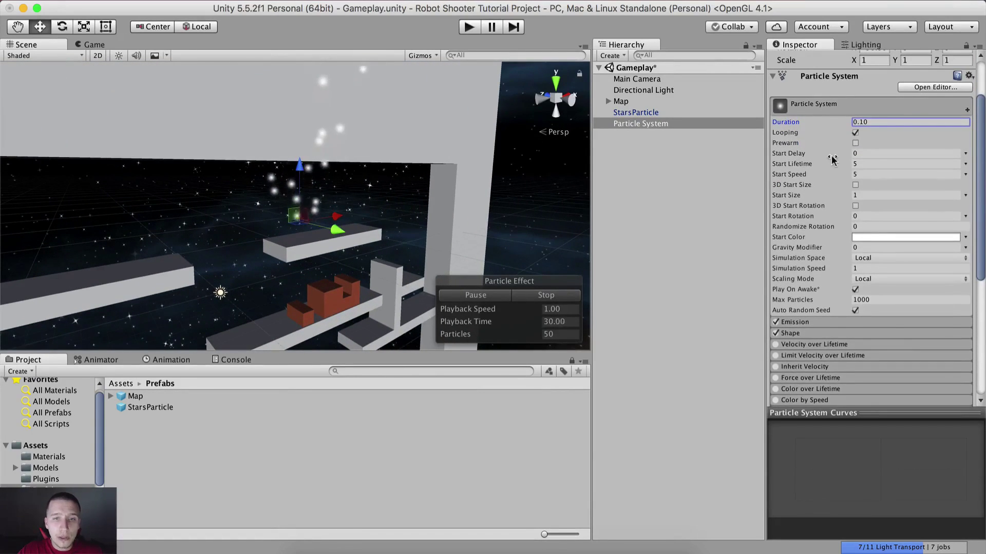
- Set the new Particle System's Start Lifetime to 6 and its Start Speed to 0.67
{"action": "left_click", "coordinate": [800, 163]}
{"action": "type", "text": "6"}
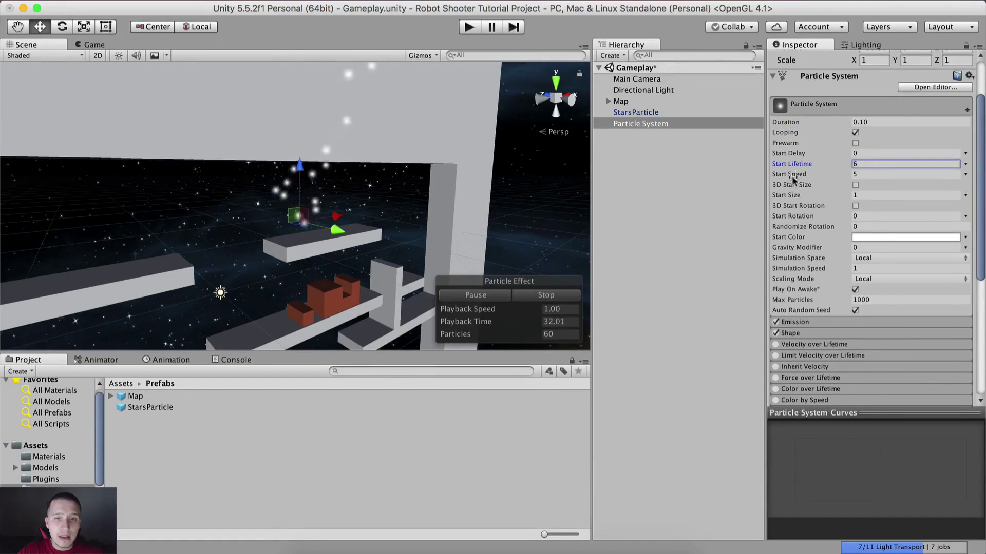
{"action": "left_click", "coordinate": [793, 174]}
{"action": "type", "text": "6.25"}
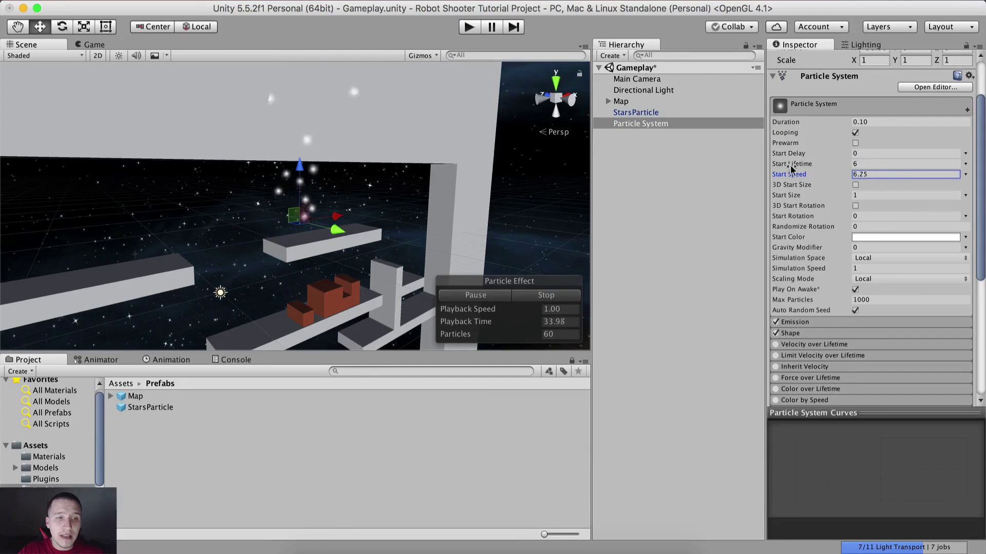
{"action": "left_click_drag", "start_coordinate": [790, 168], "coordinate": [844, 179]}
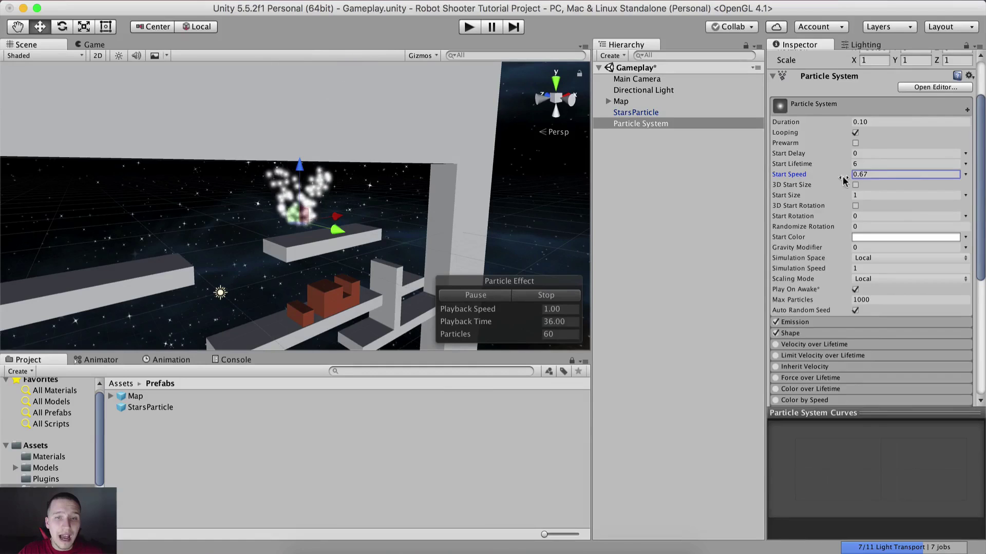
{"action": "scroll", "coordinate": [271, 185], "scroll_direction": "up", "scroll_amount": 1}
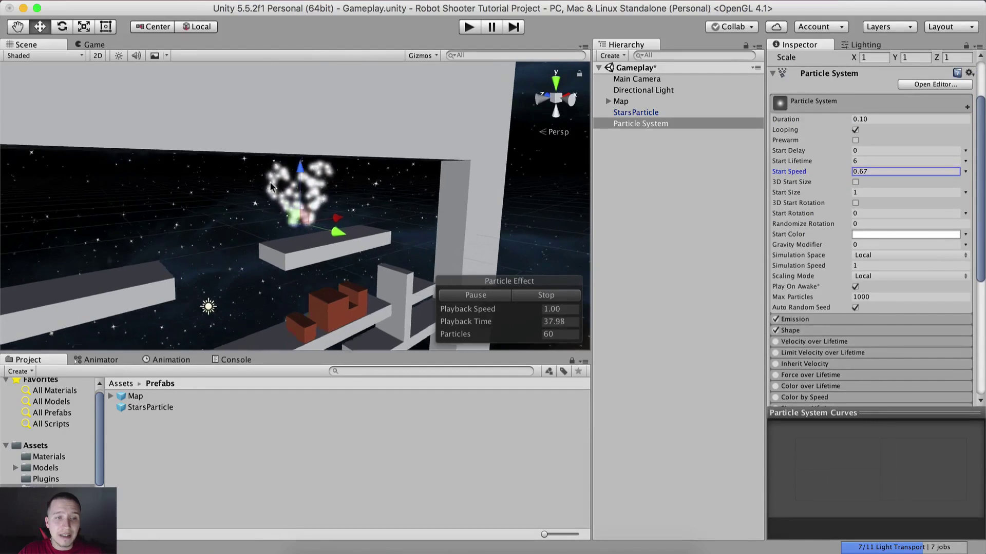
{"action": "scroll", "coordinate": [271, 186], "scroll_direction": "up", "scroll_amount": 3}
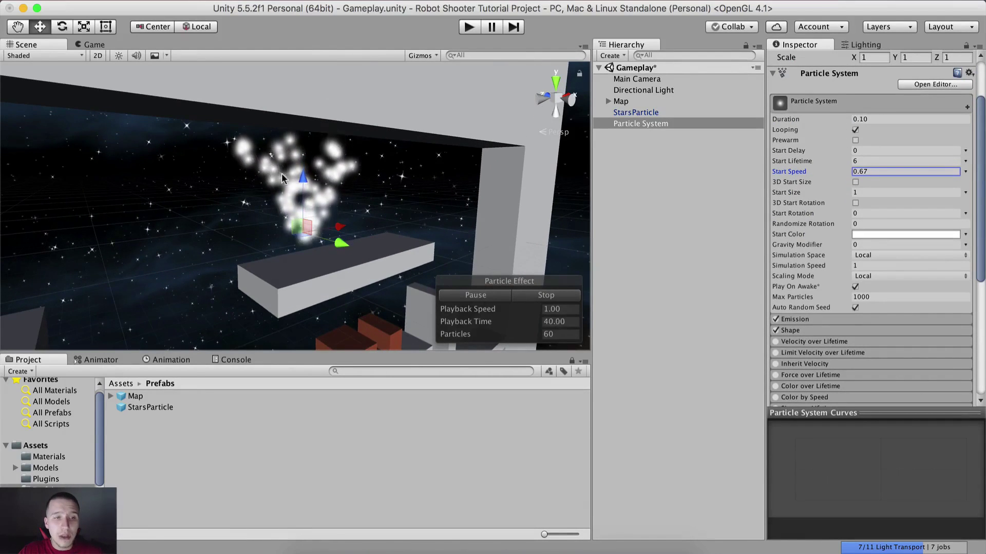
{"action": "scroll", "coordinate": [281, 173], "scroll_direction": "up", "scroll_amount": 2}
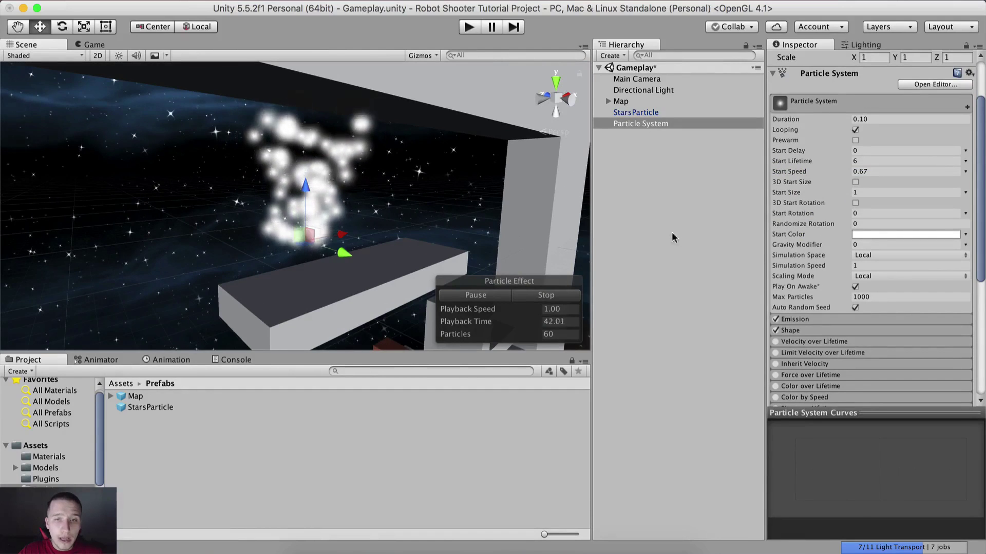
- Set the new Particle System's Start Size to 2.35 and its emission Rate over Time to 10.61
{"action": "mouse_move", "coordinate": [793, 193]}
{"action": "left_mouse_down"}
{"action": "mouse_move", "coordinate": [776, 195]}
{"action": "mouse_move", "coordinate": [936, 199]}
{"action": "mouse_move", "coordinate": [807, 199]}
{"action": "left_mouse_up"}
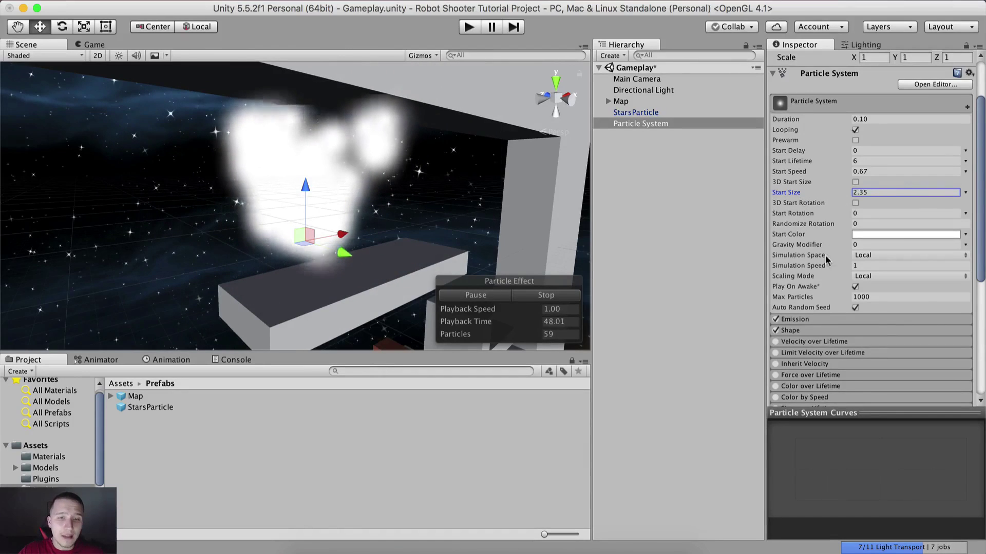
{"action": "scroll", "coordinate": [824, 255], "scroll_direction": "down", "scroll_amount": 5}
{"action": "left_click", "coordinate": [809, 180]}
{"action": "scroll", "coordinate": [829, 185], "scroll_direction": "down", "scroll_amount": 1}
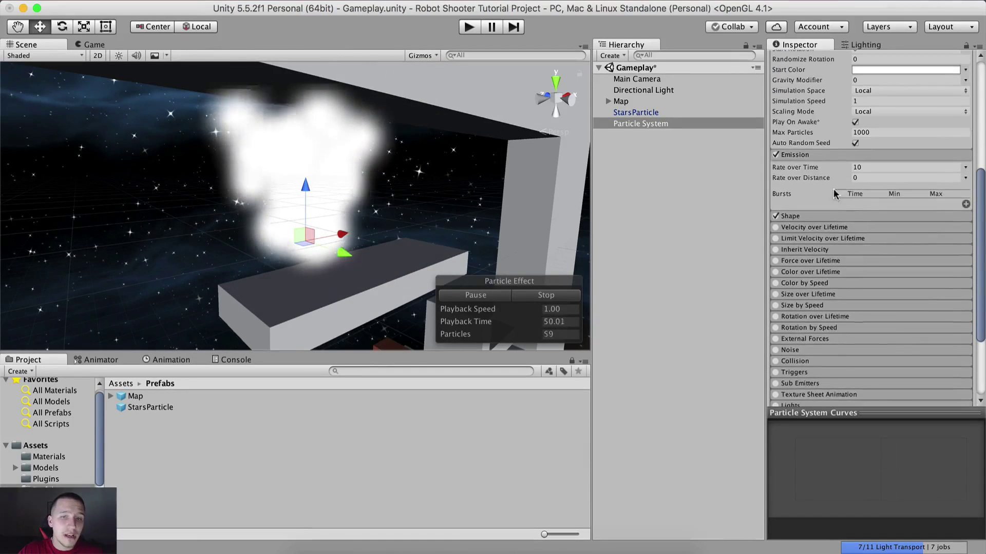
{"action": "mouse_move", "coordinate": [813, 168]}
{"action": "left_mouse_down"}
{"action": "mouse_move", "coordinate": [875, 173]}
{"action": "mouse_move", "coordinate": [830, 172]}
{"action": "left_mouse_up"}
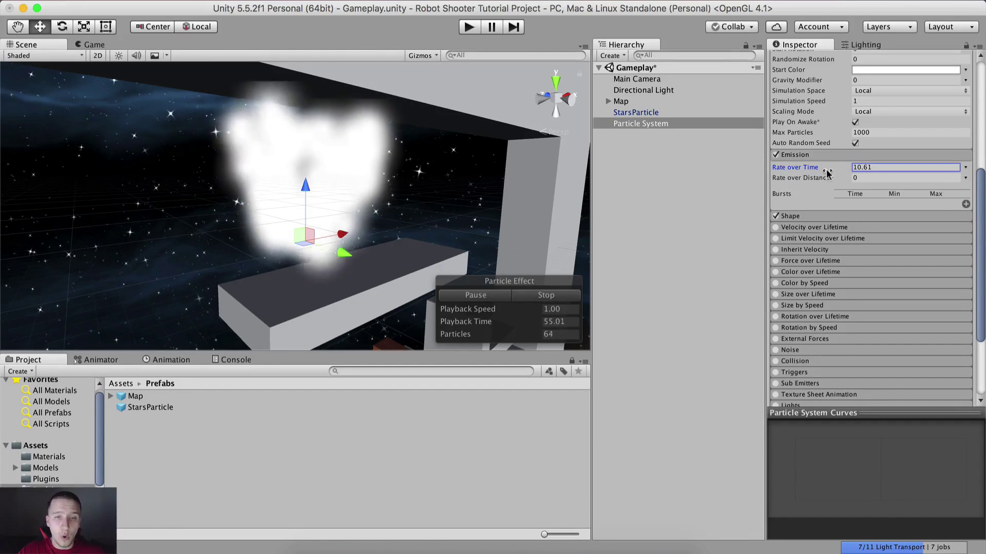
- Expand the Shape module, stop the Particle System's preview by reselecting the object, and review the remaining modules down to Renderer
{"action": "left_click", "coordinate": [806, 217]}
{"action": "scroll", "coordinate": [827, 192], "scroll_direction": "down", "scroll_amount": 2}
{"action": "scroll", "coordinate": [821, 164], "scroll_direction": "up", "scroll_amount": 10}
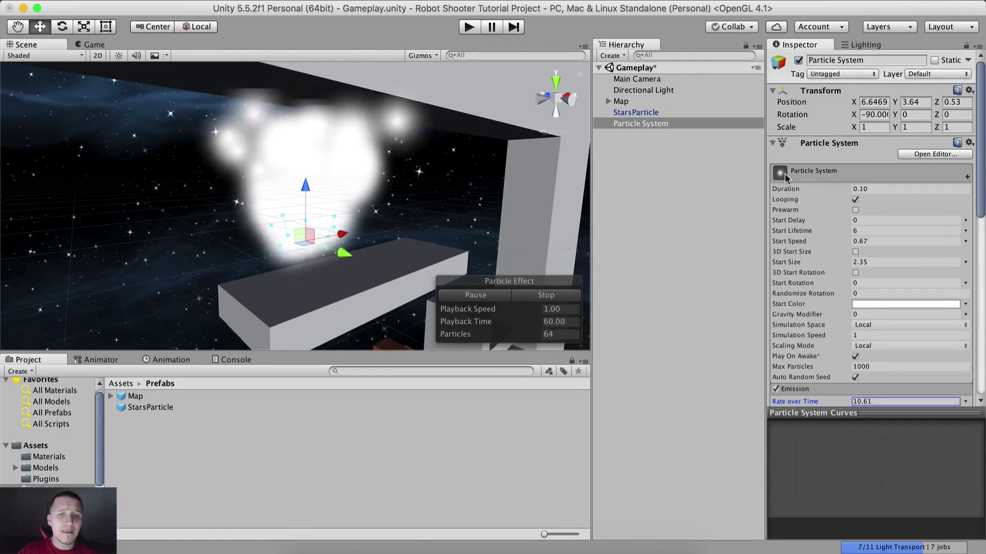
{"action": "left_click", "coordinate": [693, 221]}
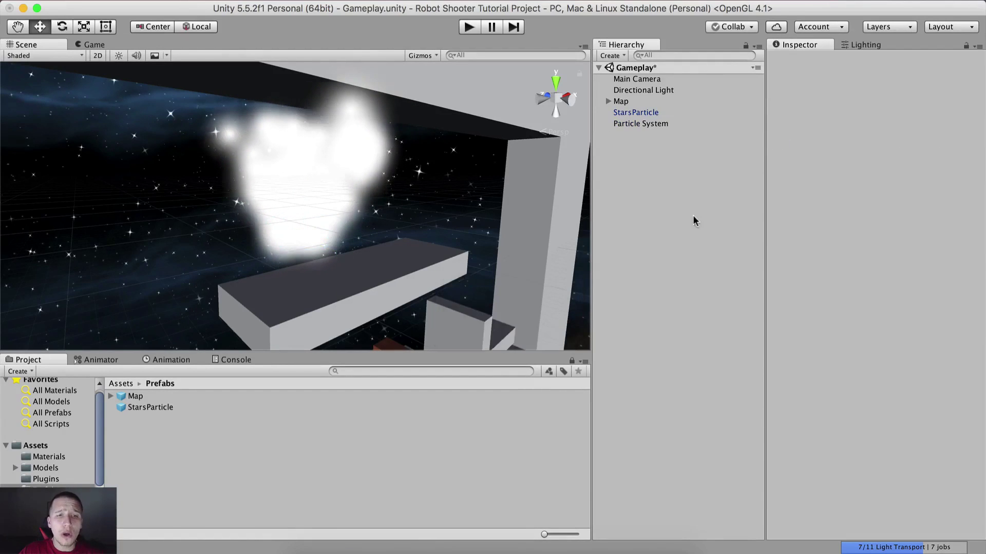
{"action": "left_click", "coordinate": [639, 125]}
{"action": "left_click", "coordinate": [558, 294]}
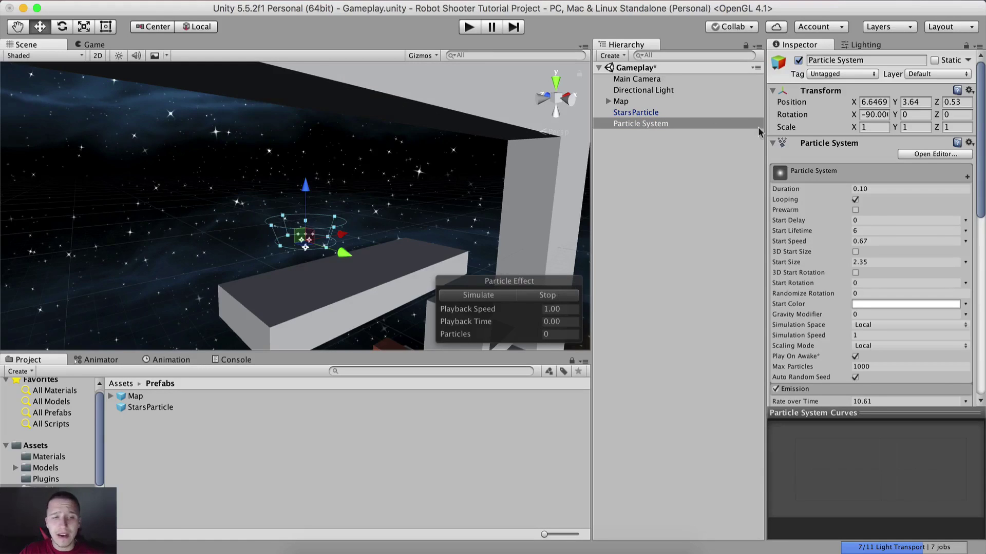
{"action": "scroll", "coordinate": [838, 185], "scroll_direction": "down", "scroll_amount": 15}
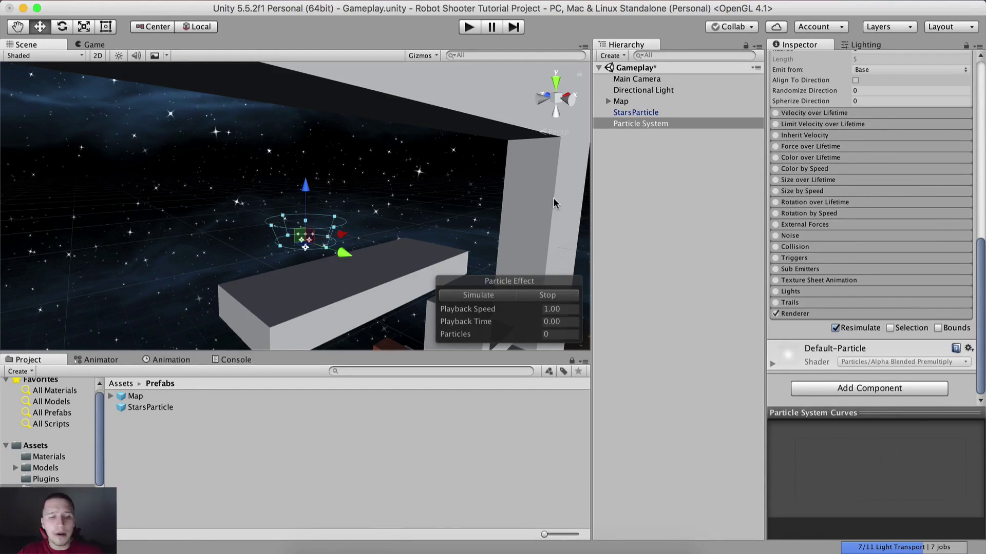
- Switch to Chrome and open the "Unity - The Particle System" tutorial from the search results in a new tab
{"action": "left_click", "coordinate": [413, 545]}
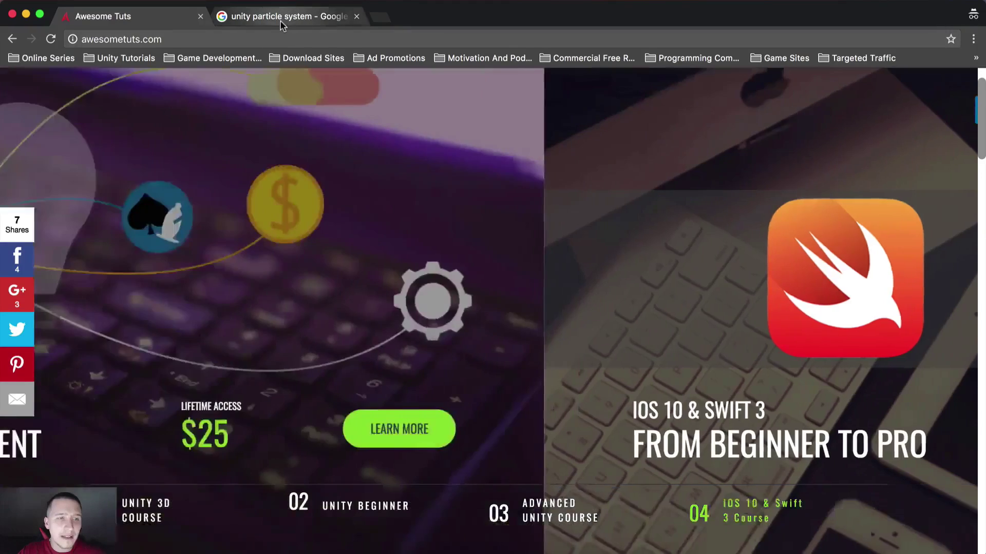
{"action": "left_click", "coordinate": [287, 16]}
{"action": "scroll", "coordinate": [233, 86], "scroll_direction": "up", "scroll_amount": 1}
{"action": "left_click_drag", "start_coordinate": [234, 99], "coordinate": [109, 96]}
{"action": "scroll", "coordinate": [71, 226], "scroll_direction": "down", "scroll_amount": 3}
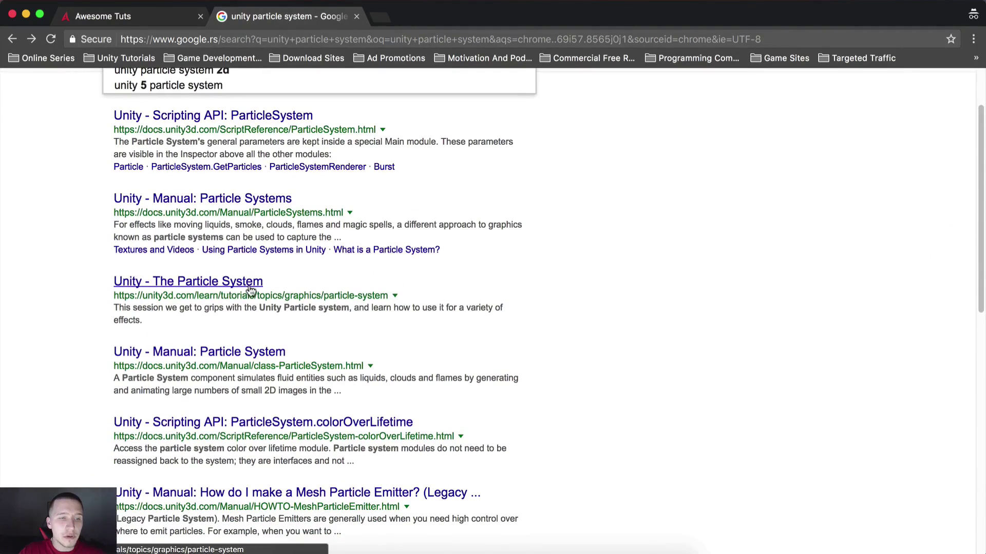
{"action": "left_click", "coordinate": [251, 291], "text": "super"}
{"action": "scroll", "coordinate": [251, 290], "scroll_direction": "up", "scroll_amount": 3}
{"action": "left_click", "coordinate": [475, 17]}
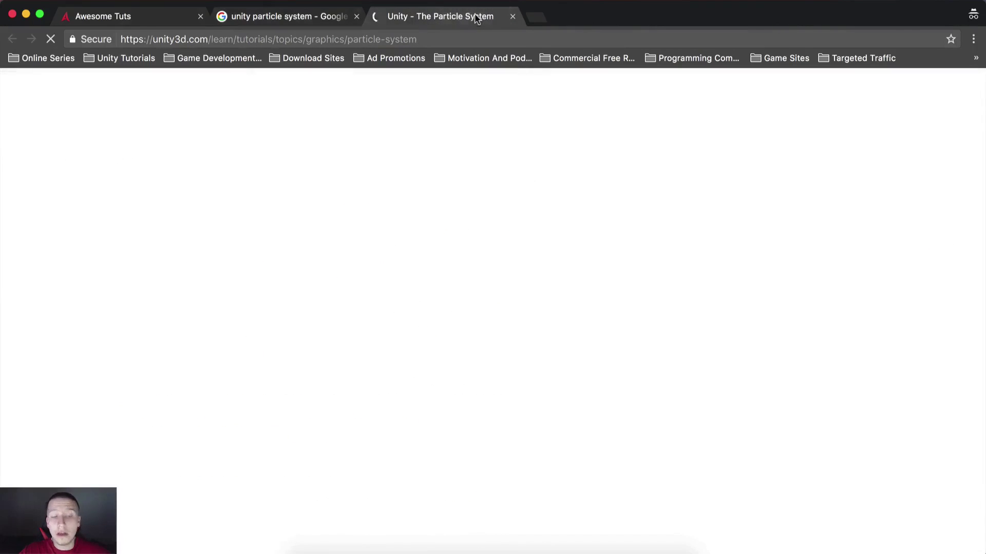
- Accept the cookie notice on the tutorial page and bring its video into view
{"action": "scroll", "coordinate": [403, 202], "scroll_direction": "down", "scroll_amount": 3}
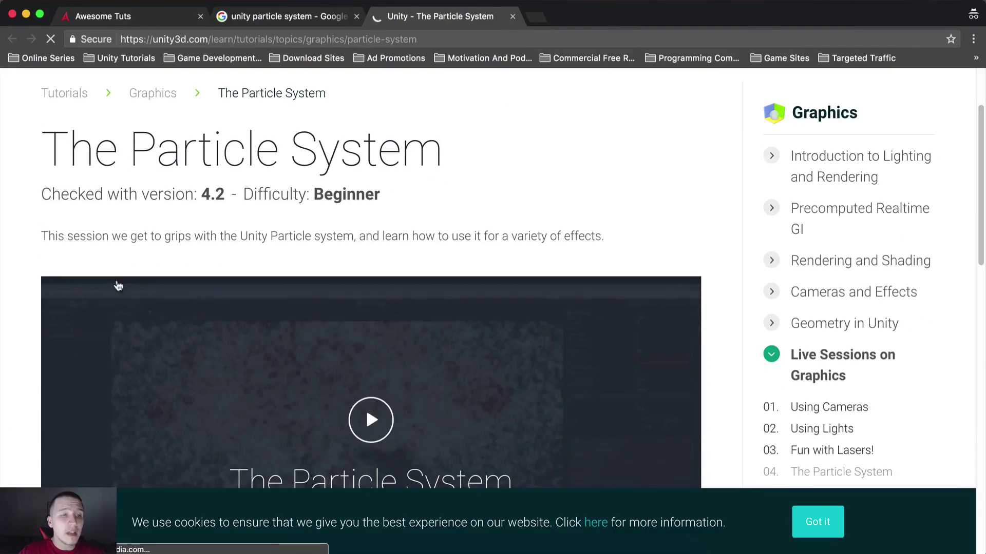
{"action": "scroll", "coordinate": [114, 198], "scroll_direction": "down", "scroll_amount": 2}
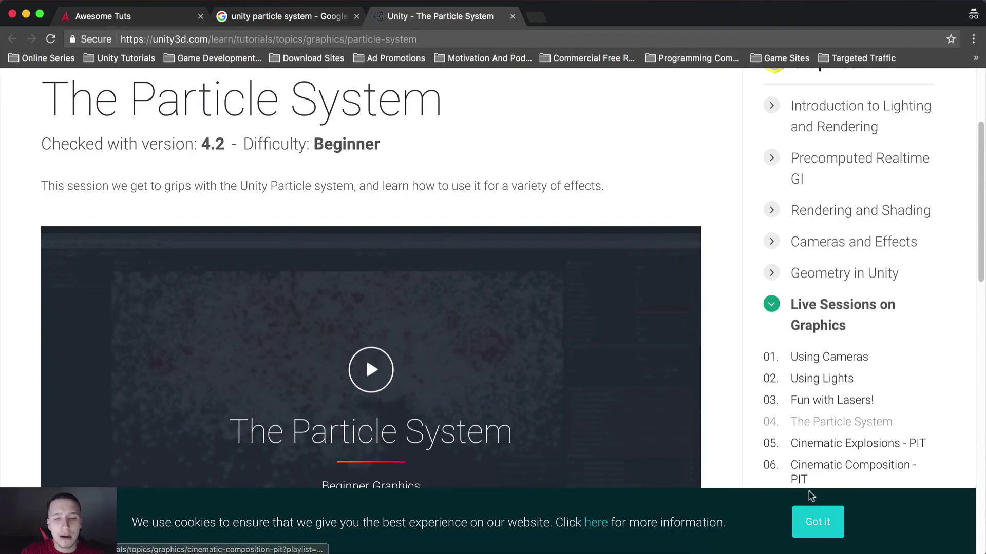
{"action": "left_click", "coordinate": [817, 522]}
{"action": "scroll", "coordinate": [473, 334], "scroll_direction": "down", "scroll_amount": 2}
{"action": "scroll", "coordinate": [326, 349], "scroll_direction": "down", "scroll_amount": 2}
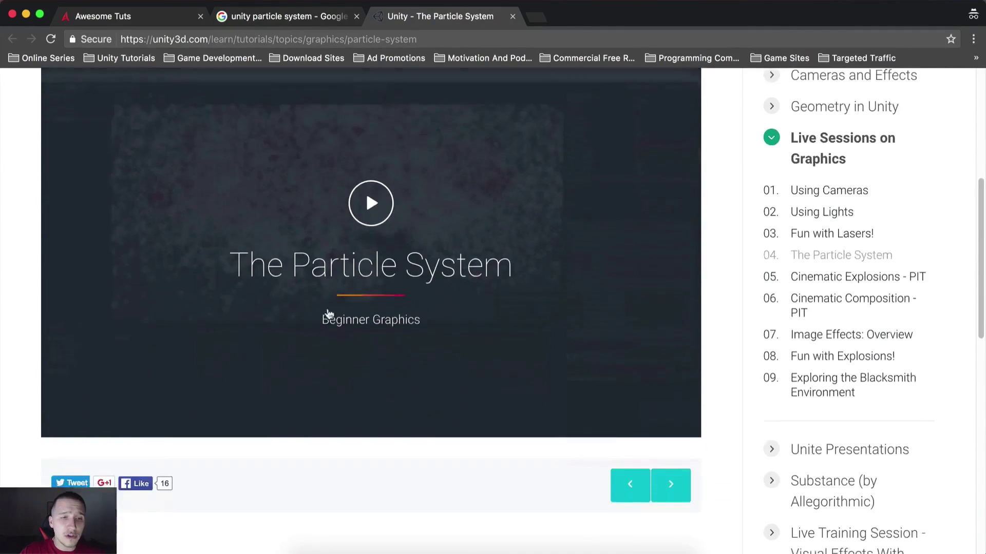
- Start the Particle System live training video, pause it at the beginning, and look over the surrounding tutorial page
{"action": "left_click", "coordinate": [271, 275]}
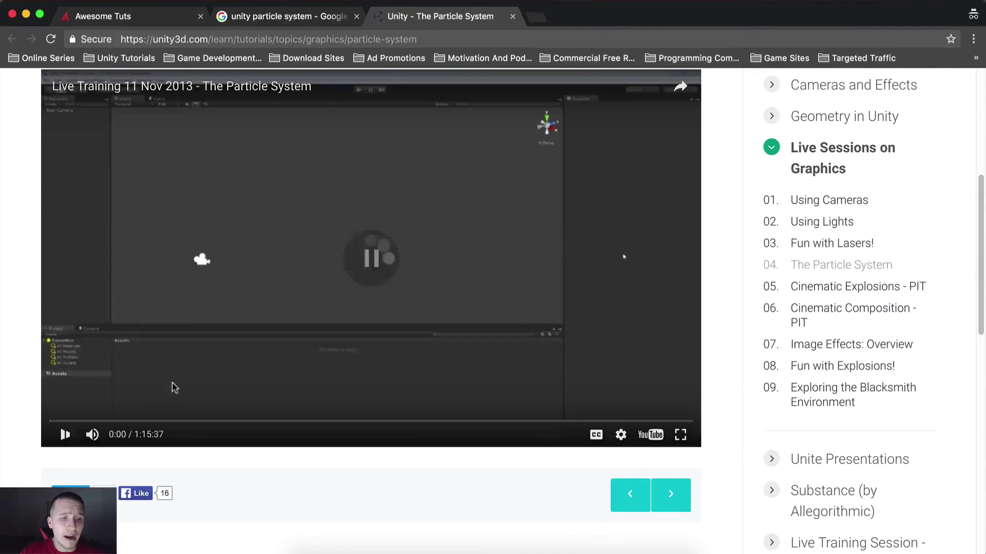
{"action": "left_click", "coordinate": [65, 433]}
{"action": "scroll", "coordinate": [361, 330], "scroll_direction": "up", "scroll_amount": 1}
{"action": "scroll", "coordinate": [361, 330], "scroll_direction": "up", "scroll_amount": 1}
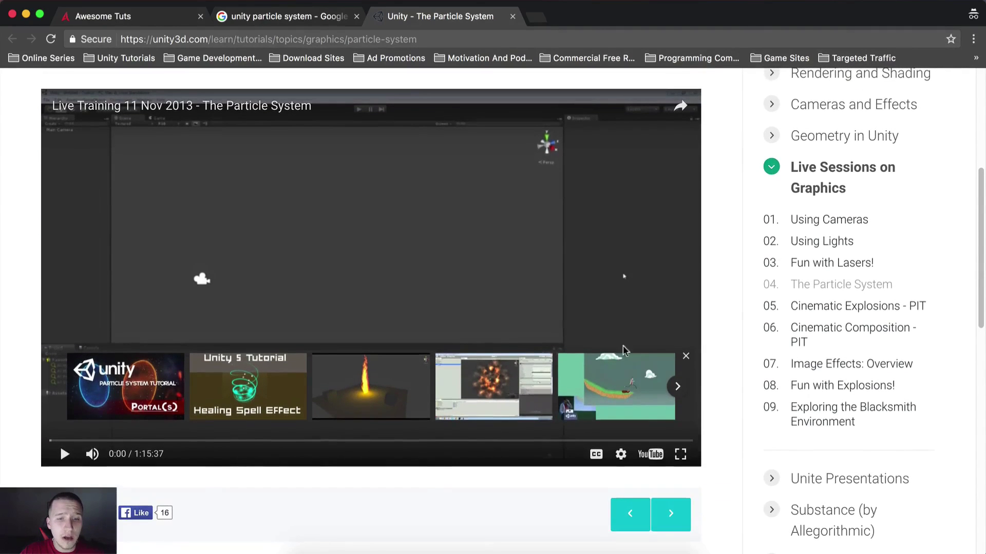
{"action": "scroll", "coordinate": [115, 234], "scroll_direction": "up", "scroll_amount": 1}
{"action": "scroll", "coordinate": [114, 233], "scroll_direction": "down", "scroll_amount": 1}
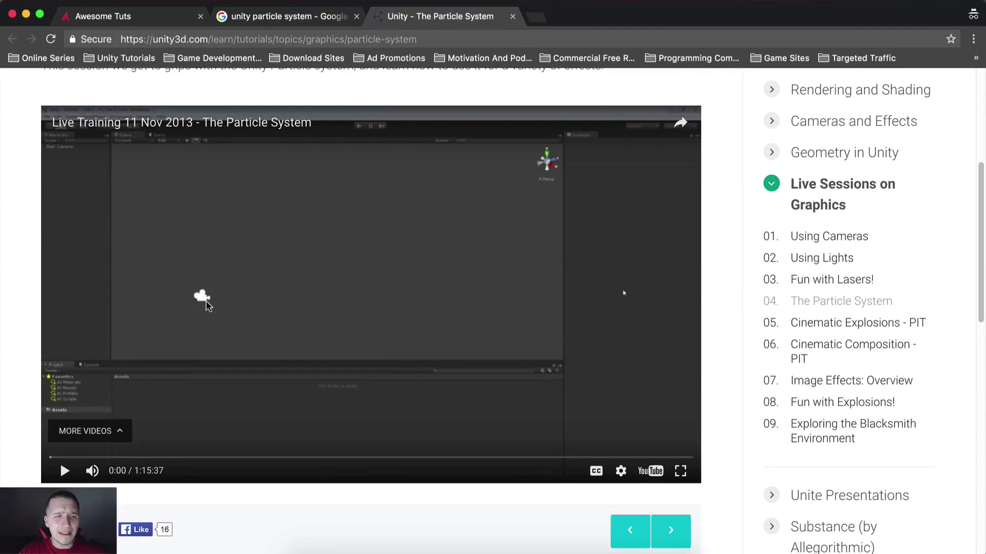
{"action": "scroll", "coordinate": [18, 244], "scroll_direction": "up", "scroll_amount": 3}
{"action": "scroll", "coordinate": [26, 246], "scroll_direction": "down", "scroll_amount": 2}
{"action": "scroll", "coordinate": [31, 250], "scroll_direction": "down", "scroll_amount": 1}
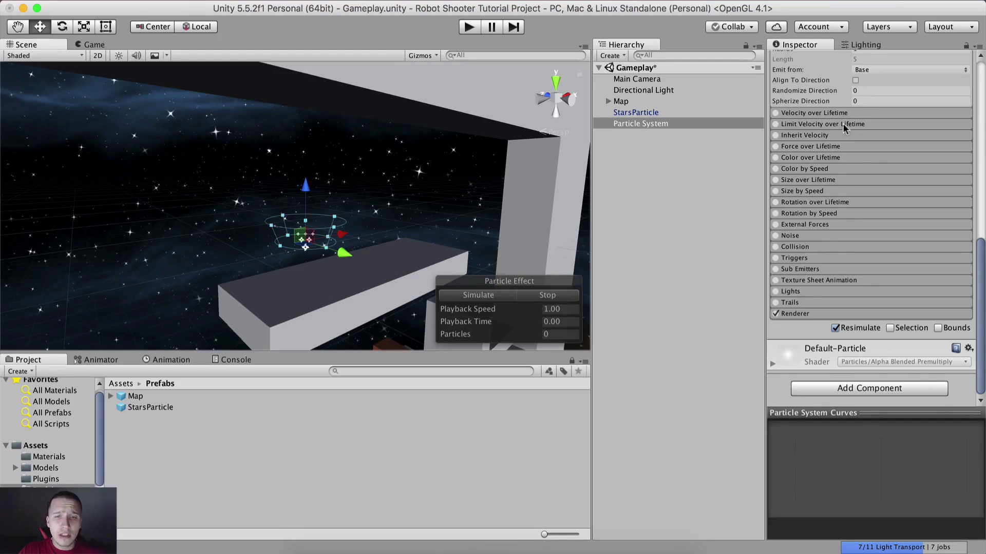
- Review the Particle System's main settings and expand the Velocity over Lifetime, Limit Velocity over Lifetime and Inherit Velocity modules without enabling them
{"action": "scroll", "coordinate": [843, 129], "scroll_direction": "up", "scroll_amount": 15}
{"action": "scroll", "coordinate": [844, 144], "scroll_direction": "down", "scroll_amount": 3}
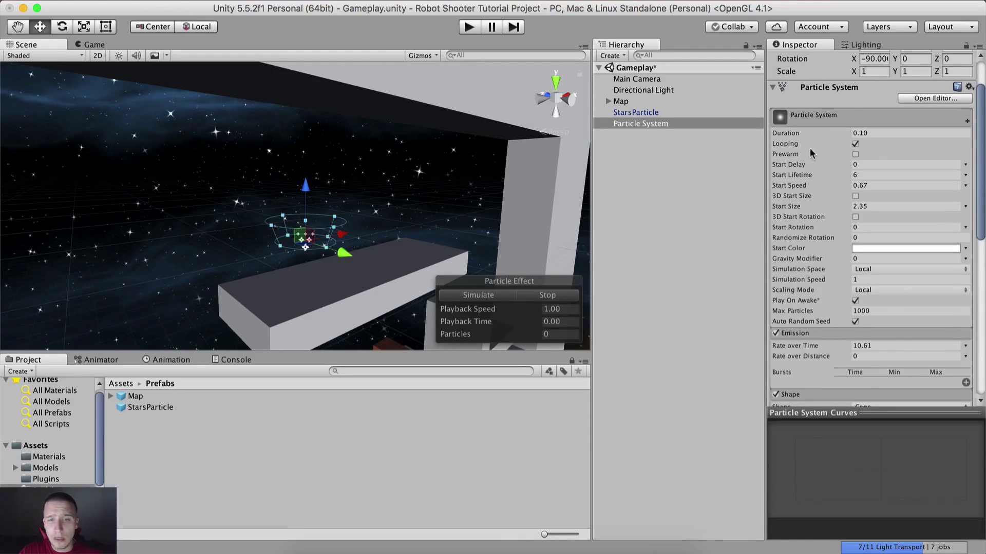
{"action": "scroll", "coordinate": [810, 152], "scroll_direction": "down", "scroll_amount": 1}
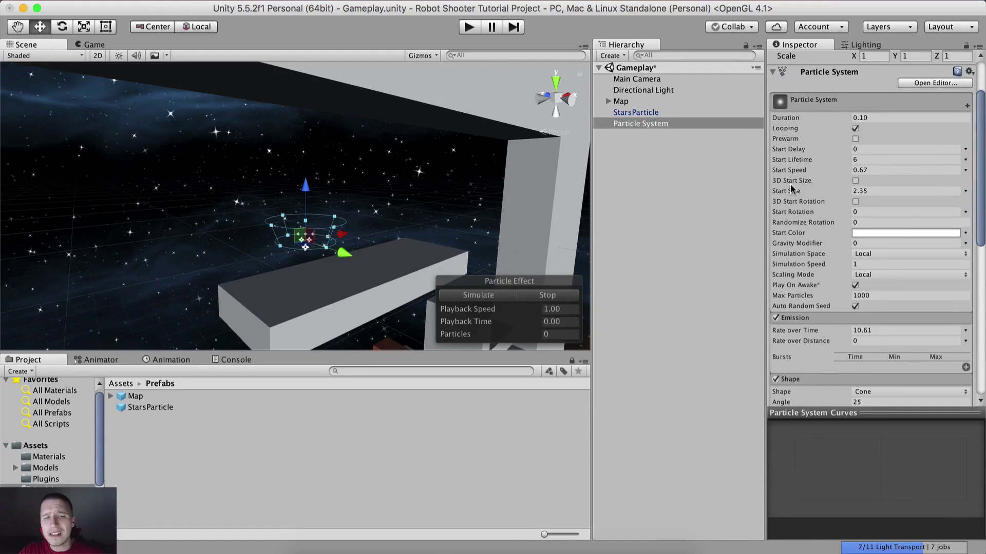
{"action": "scroll", "coordinate": [865, 267], "scroll_direction": "down", "scroll_amount": 8}
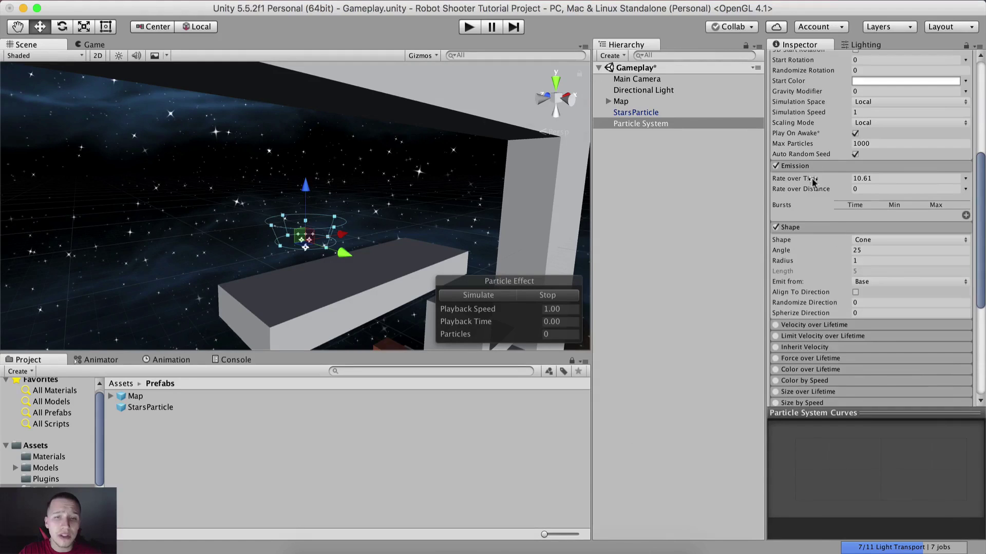
{"action": "scroll", "coordinate": [816, 195], "scroll_direction": "down", "scroll_amount": 4}
{"action": "left_click", "coordinate": [839, 224]}
{"action": "scroll", "coordinate": [864, 226], "scroll_direction": "down", "scroll_amount": 5}
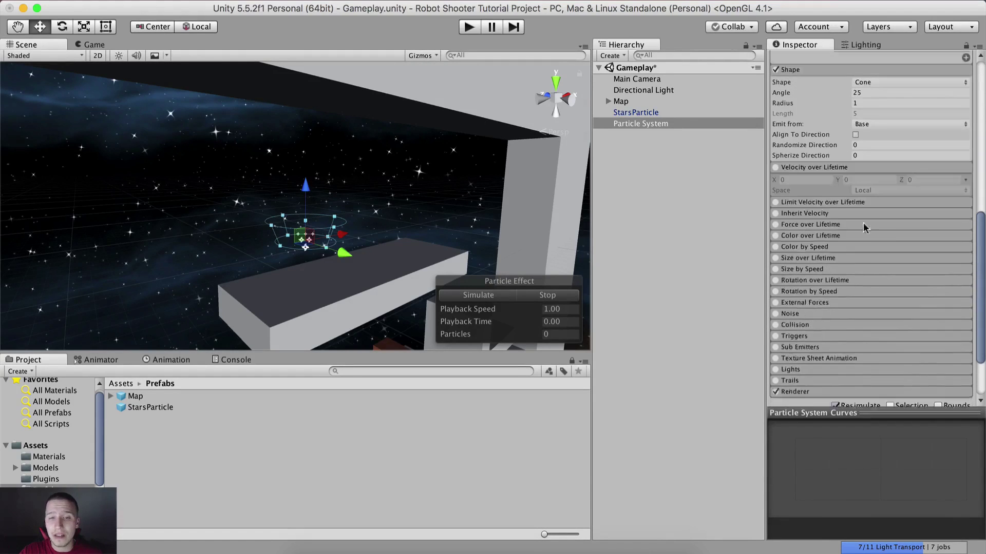
{"action": "scroll", "coordinate": [863, 226], "scroll_direction": "down", "scroll_amount": 2}
{"action": "left_click", "coordinate": [812, 167]}
{"action": "scroll", "coordinate": [839, 178], "scroll_direction": "down", "scroll_amount": 2}
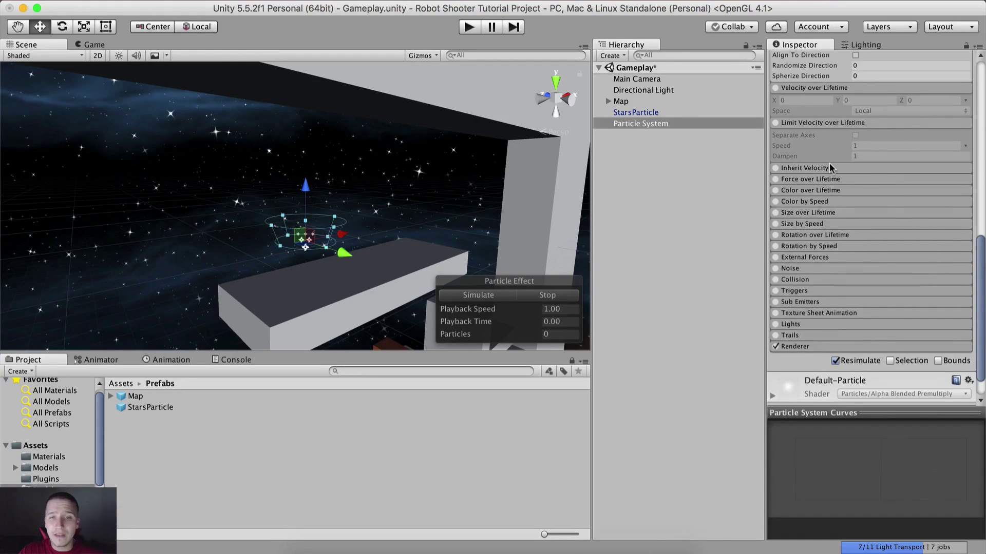
{"action": "left_click", "coordinate": [811, 168]}
{"action": "scroll", "coordinate": [860, 189], "scroll_direction": "down", "scroll_amount": 2}
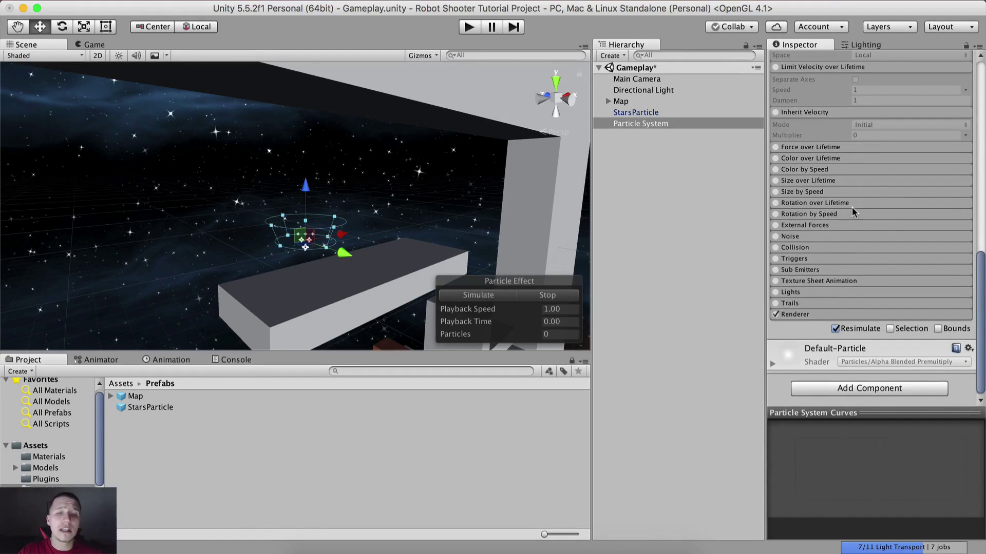
- Collapse the Shape, Emission, Velocity over Lifetime, Limit Velocity over Lifetime and Inherit Velocity modules
{"action": "scroll", "coordinate": [851, 207], "scroll_direction": "up", "scroll_amount": 10}
{"action": "scroll", "coordinate": [828, 238], "scroll_direction": "down", "scroll_amount": 4}
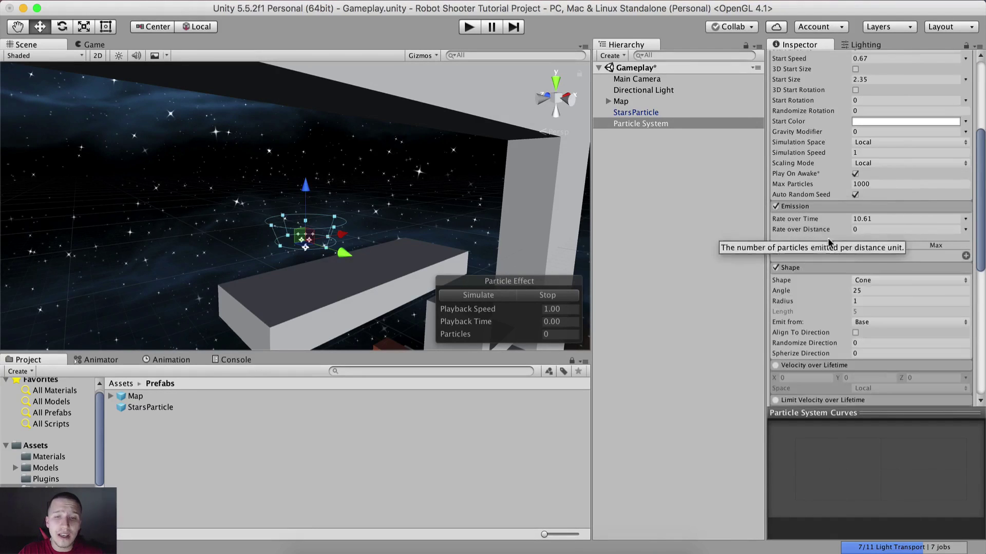
{"action": "left_click", "coordinate": [827, 264]}
{"action": "left_click", "coordinate": [820, 208]}
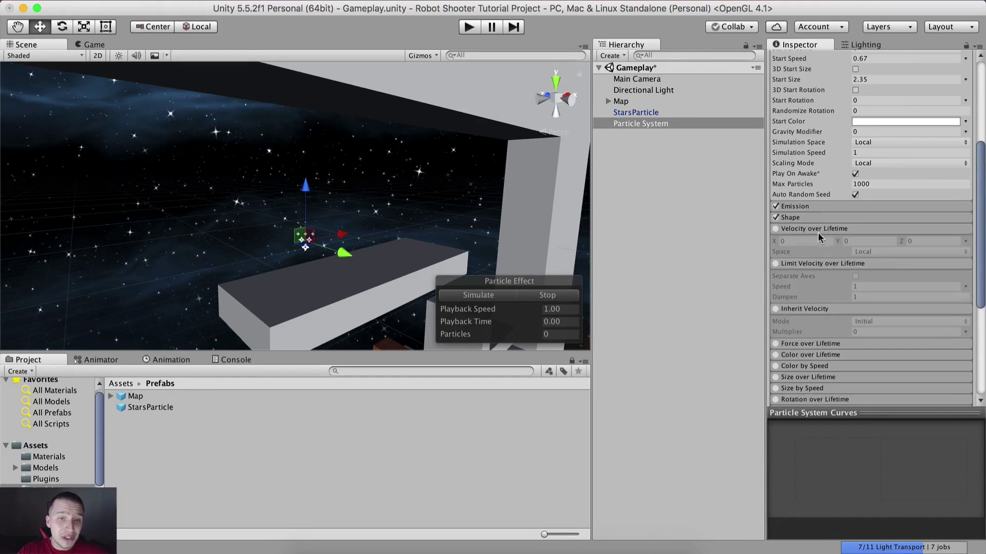
{"action": "left_click", "coordinate": [817, 229]}
{"action": "left_click", "coordinate": [821, 239]}
{"action": "left_click", "coordinate": [830, 251]}
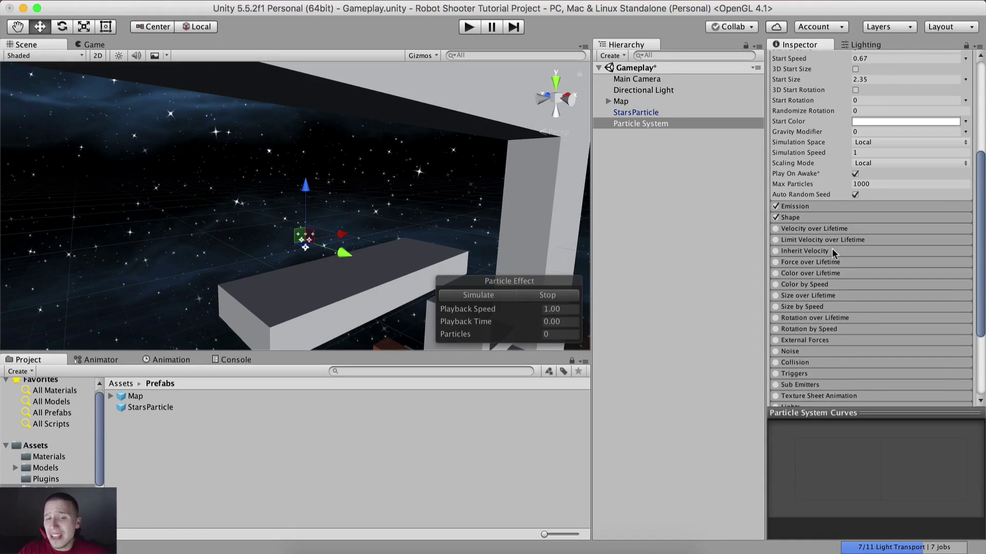
- Delete the experimental Particle System object from the Gameplay scene
{"action": "scroll", "coordinate": [834, 245], "scroll_direction": "up", "scroll_amount": 5}
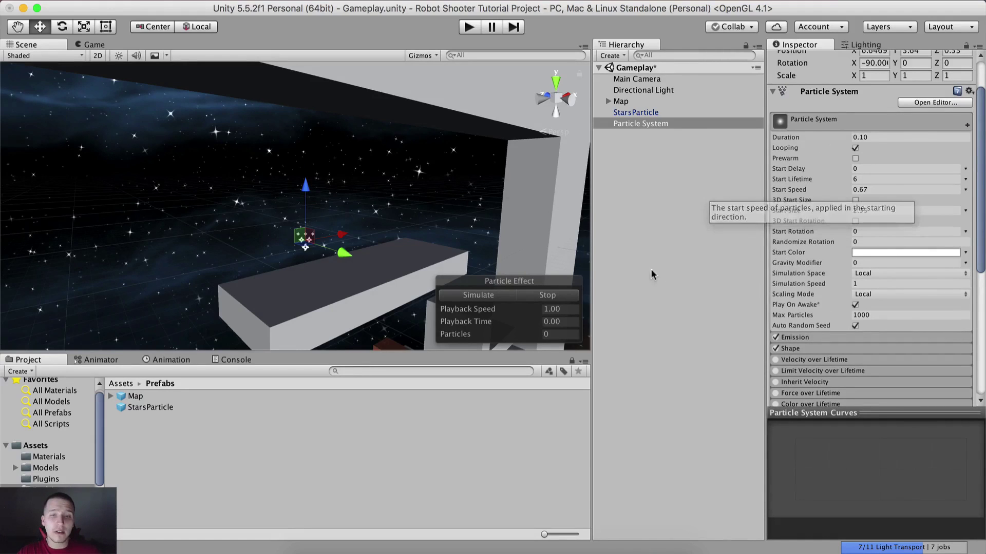
{"action": "left_click", "coordinate": [656, 123]}
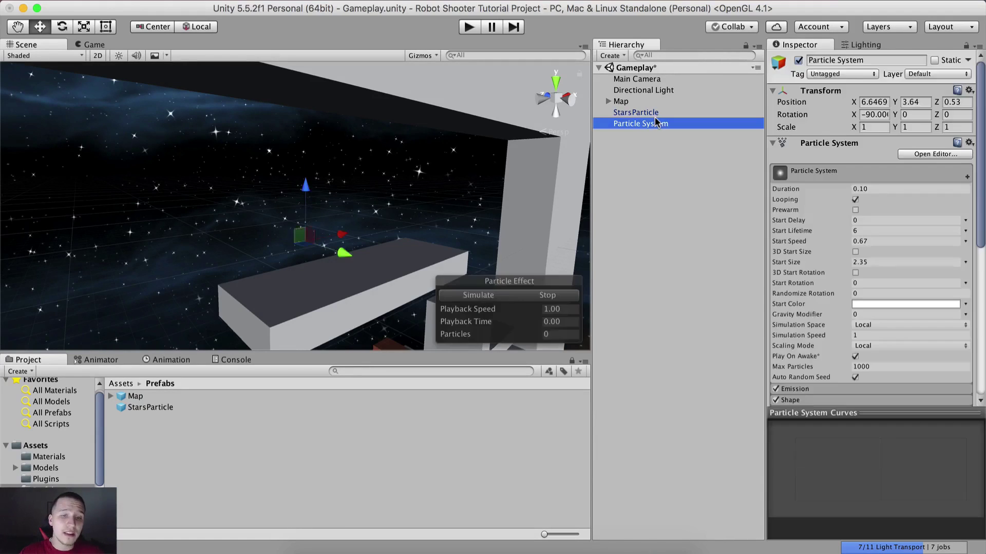
{"action": "key", "text": "super+BackSpace"}
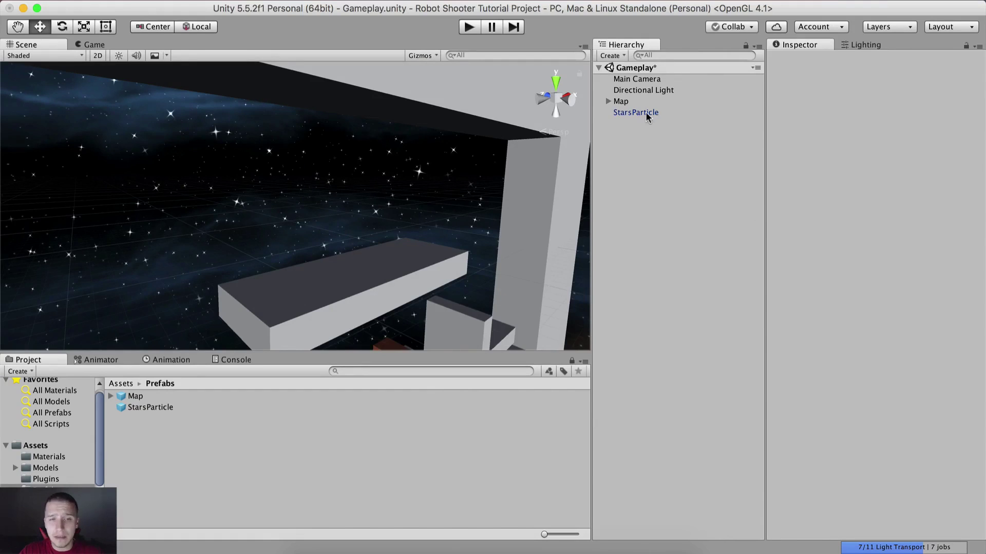
- Examine StarsParticle's Emission and Shape module settings and the box-shaped emission volume around the map
{"action": "left_click", "coordinate": [645, 112]}
{"action": "scroll", "coordinate": [821, 221], "scroll_direction": "down", "scroll_amount": 4}
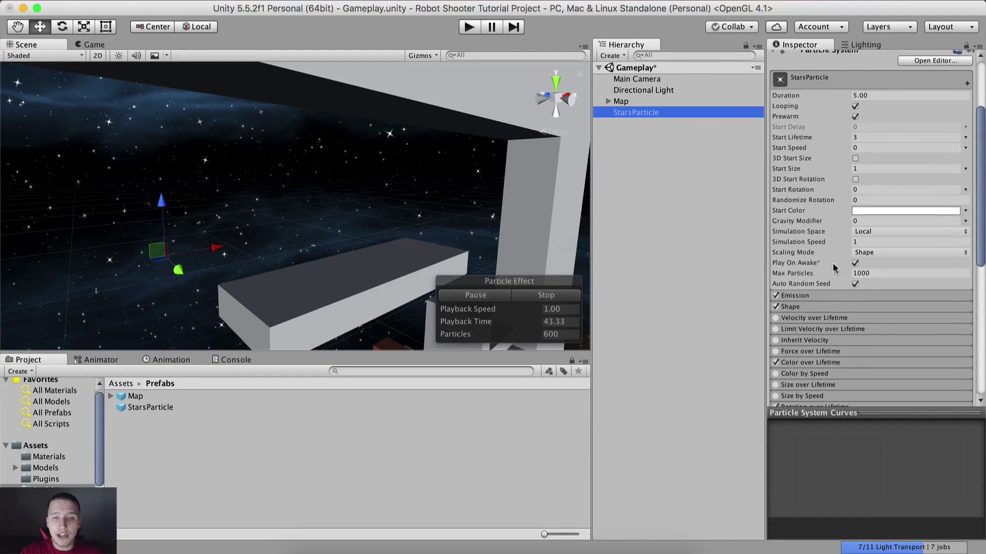
{"action": "left_click", "coordinate": [822, 300]}
{"action": "scroll", "coordinate": [823, 298], "scroll_direction": "down", "scroll_amount": 4}
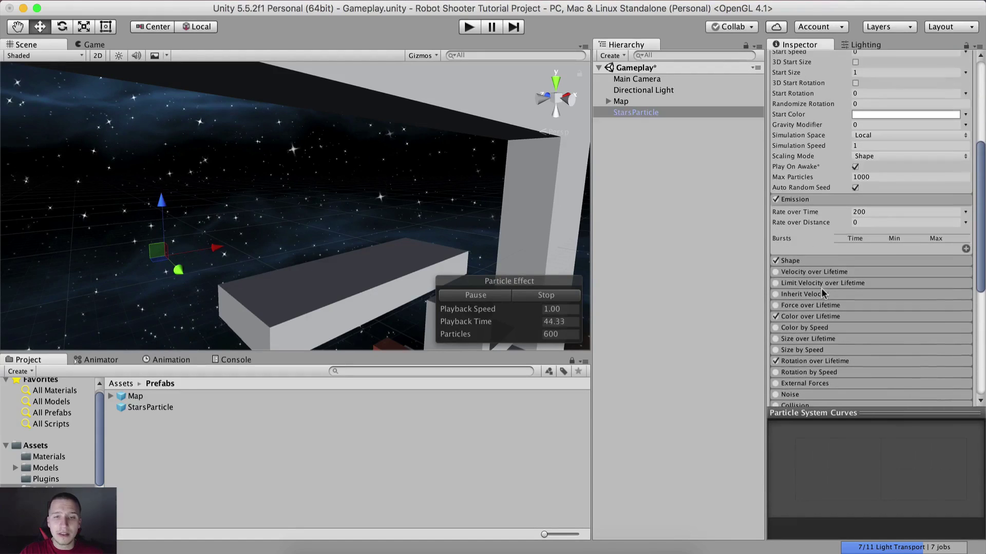
{"action": "left_click", "coordinate": [819, 261]}
{"action": "scroll", "coordinate": [820, 263], "scroll_direction": "down", "scroll_amount": 3}
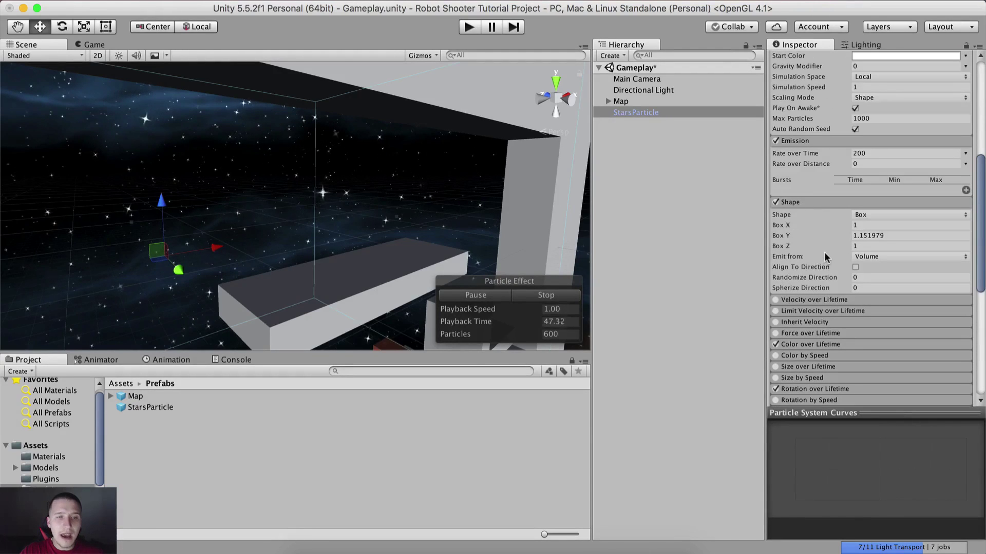
{"action": "scroll", "coordinate": [340, 201], "scroll_direction": "down", "scroll_amount": 10}
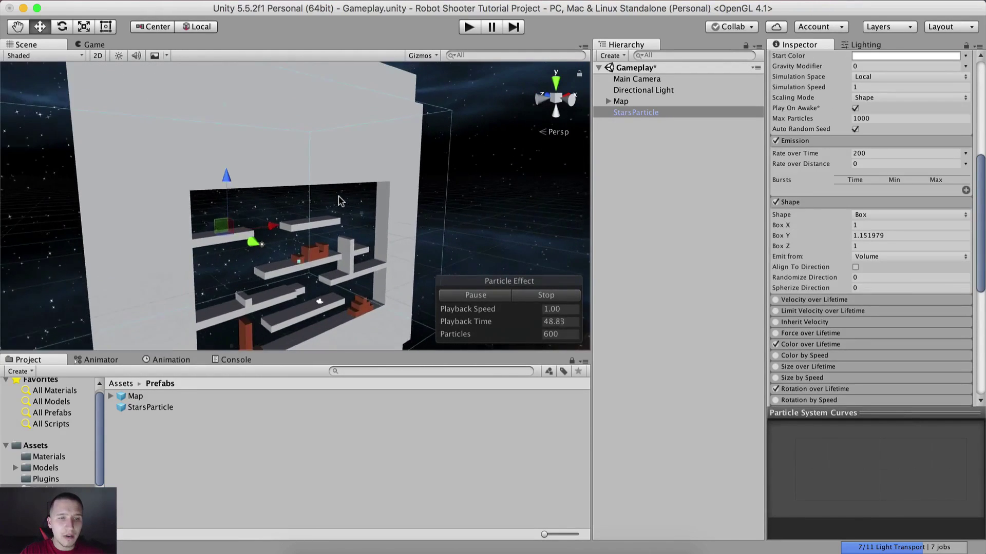
{"action": "scroll", "coordinate": [342, 202], "scroll_direction": "up", "scroll_amount": 8}
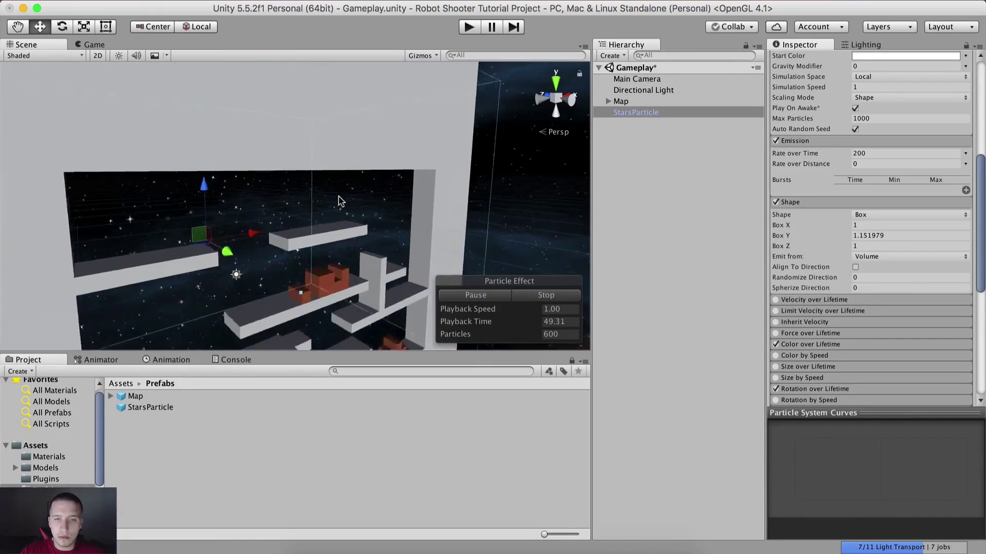
{"action": "scroll", "coordinate": [864, 267], "scroll_direction": "down", "scroll_amount": 2}
{"action": "scroll", "coordinate": [864, 267], "scroll_direction": "down", "scroll_amount": 2}
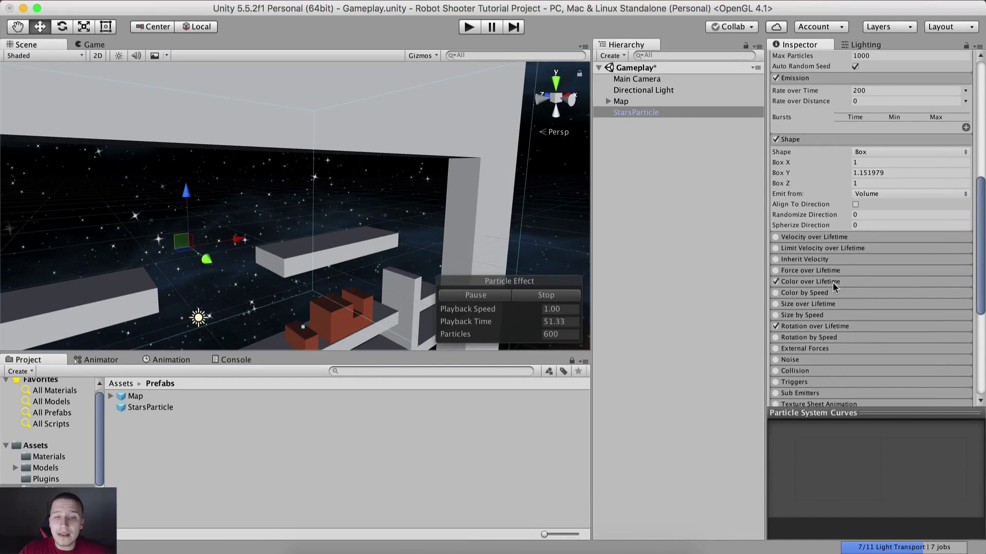
- Expand and examine StarsParticle's Color over Lifetime, Rotation over Lifetime and Renderer modules and its Sparkles1 material, then clear the selection
{"action": "left_click", "coordinate": [837, 292]}
{"action": "scroll", "coordinate": [837, 290], "scroll_direction": "down", "scroll_amount": 8}
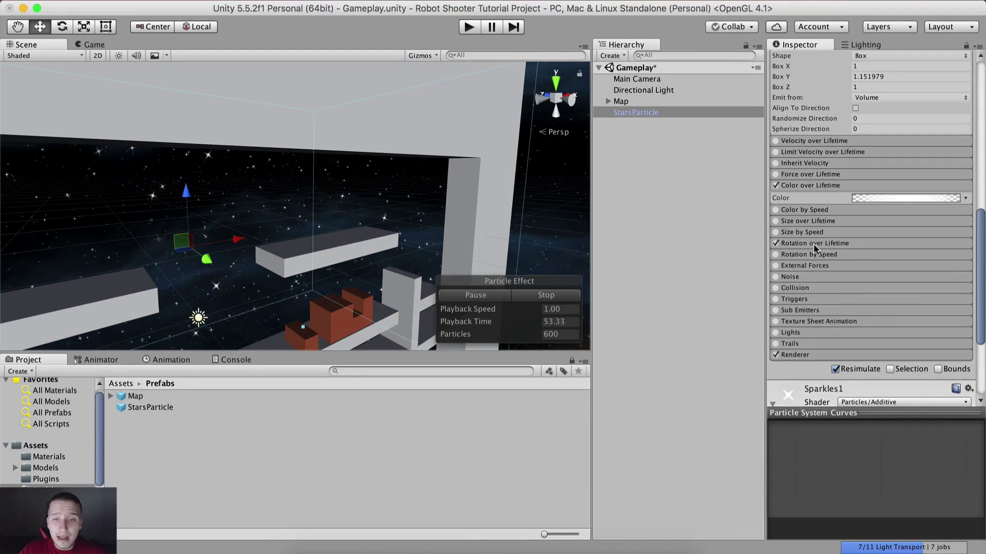
{"action": "left_click", "coordinate": [813, 244]}
{"action": "scroll", "coordinate": [820, 320], "scroll_direction": "down", "scroll_amount": 4}
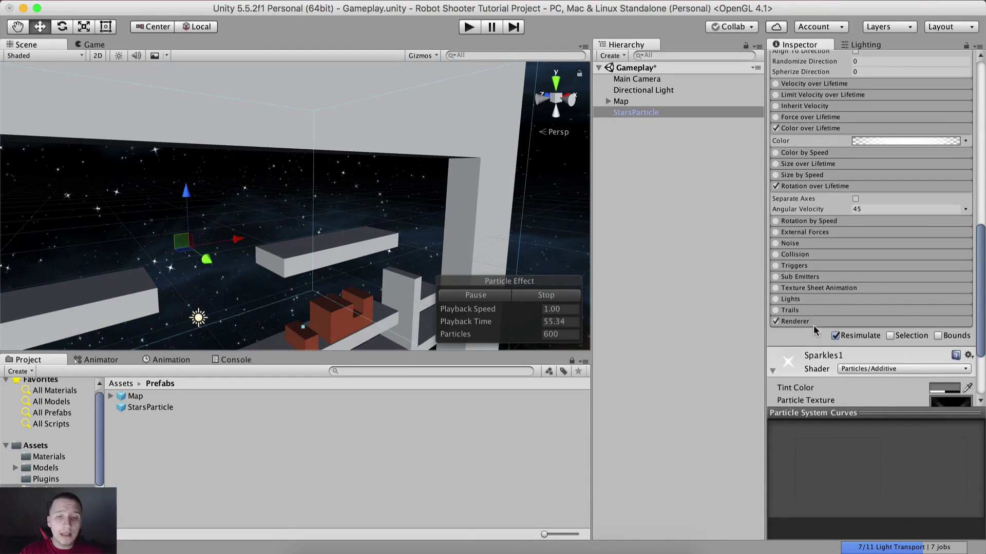
{"action": "left_click", "coordinate": [812, 322]}
{"action": "scroll", "coordinate": [821, 303], "scroll_direction": "down", "scroll_amount": 12}
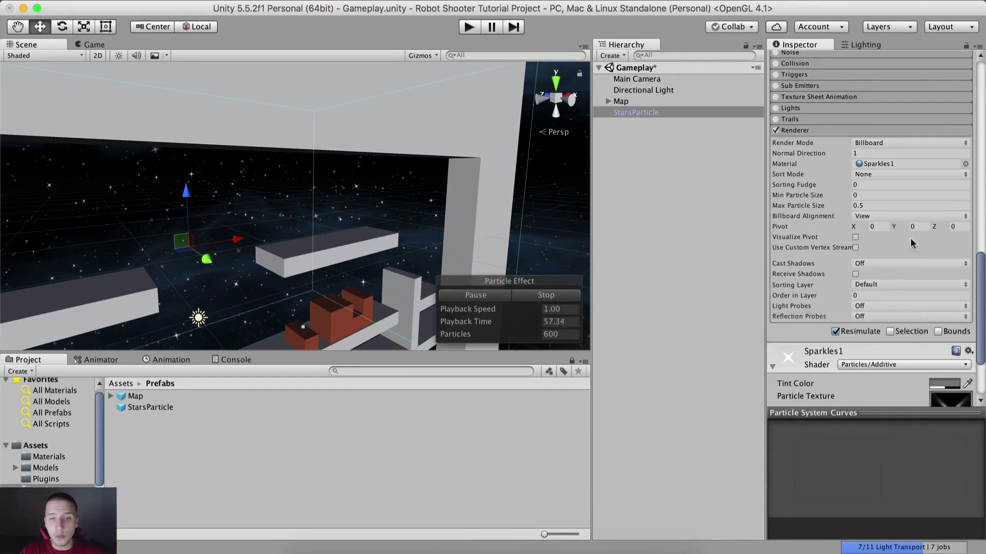
{"action": "scroll", "coordinate": [837, 303], "scroll_direction": "down", "scroll_amount": 9}
{"action": "left_click", "coordinate": [679, 215]}
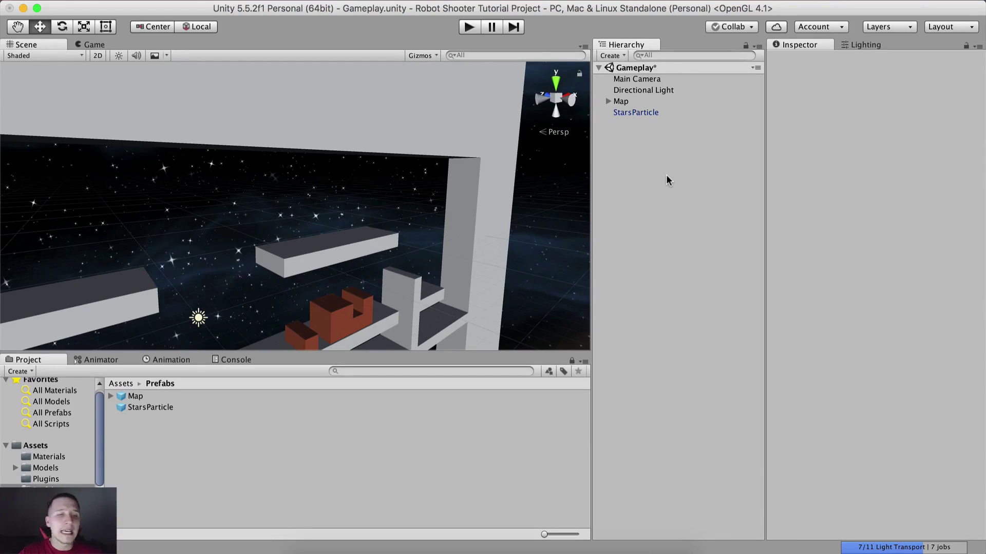
- Widen the Scene view by narrowing the Inspector and Hierarchy panels
{"action": "left_click_drag", "start_coordinate": [284, 224], "coordinate": [189, 207], "text": "alt"}
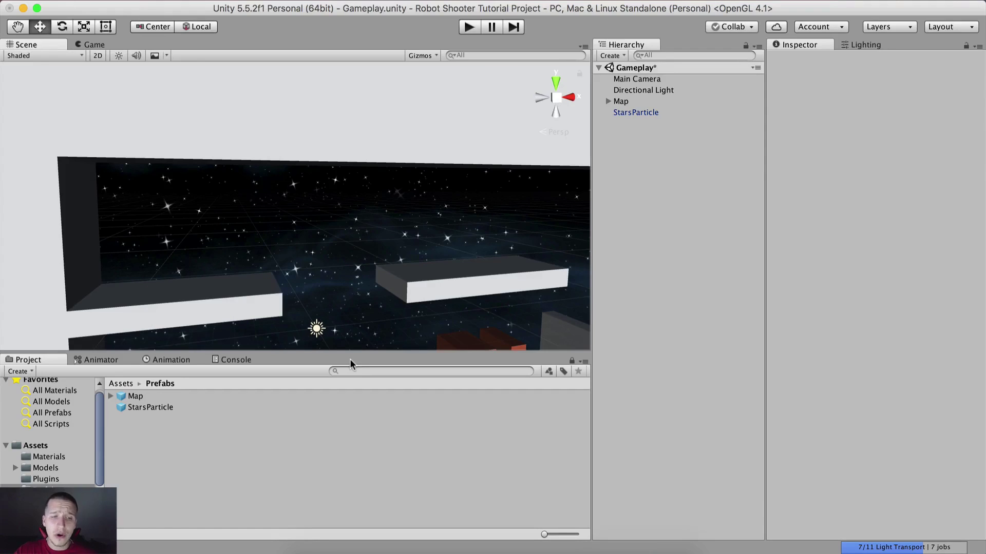
{"action": "left_click_drag", "start_coordinate": [346, 358], "coordinate": [346, 359]}
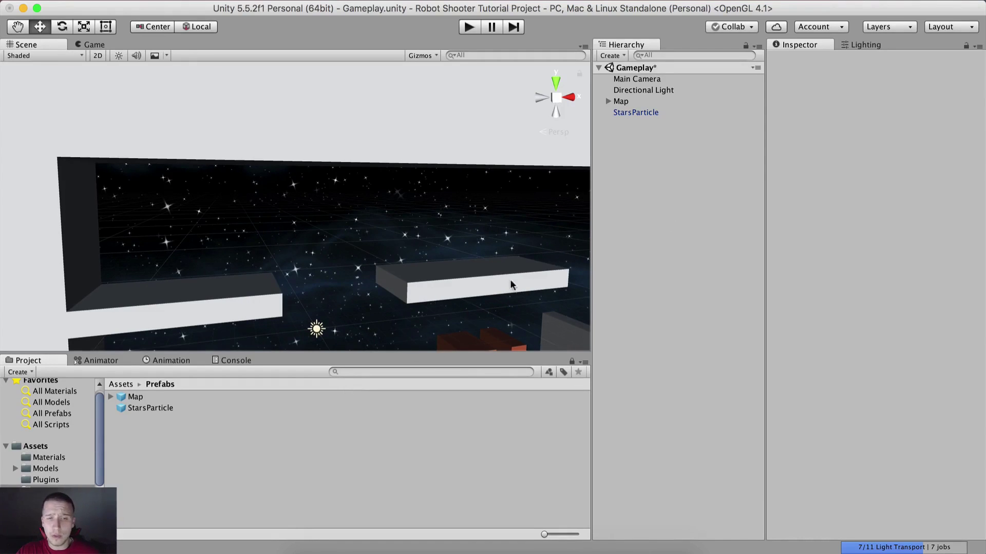
{"action": "left_click_drag", "start_coordinate": [761, 207], "coordinate": [788, 205]}
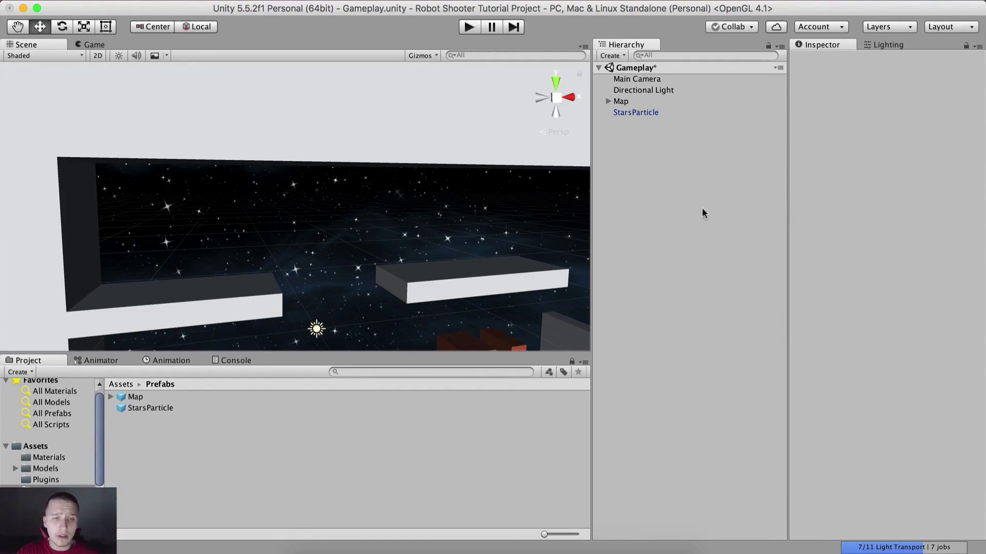
{"action": "left_click_drag", "start_coordinate": [591, 200], "coordinate": [634, 197]}
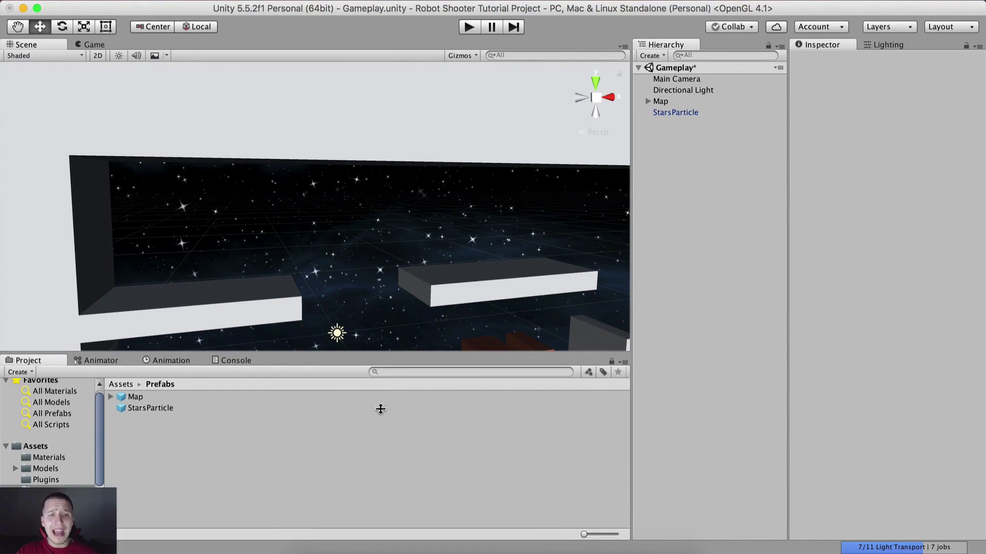
{"action": "scroll", "coordinate": [446, 260], "scroll_direction": "down", "scroll_amount": 6}
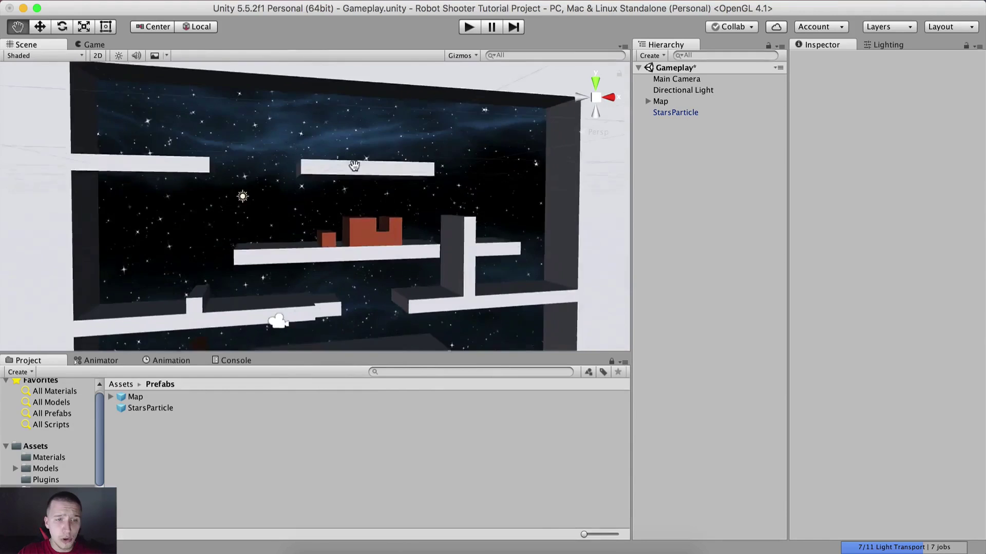
{"action": "scroll", "coordinate": [363, 191], "scroll_direction": "down", "scroll_amount": 3}
{"action": "scroll", "coordinate": [345, 253], "scroll_direction": "up", "scroll_amount": 5}
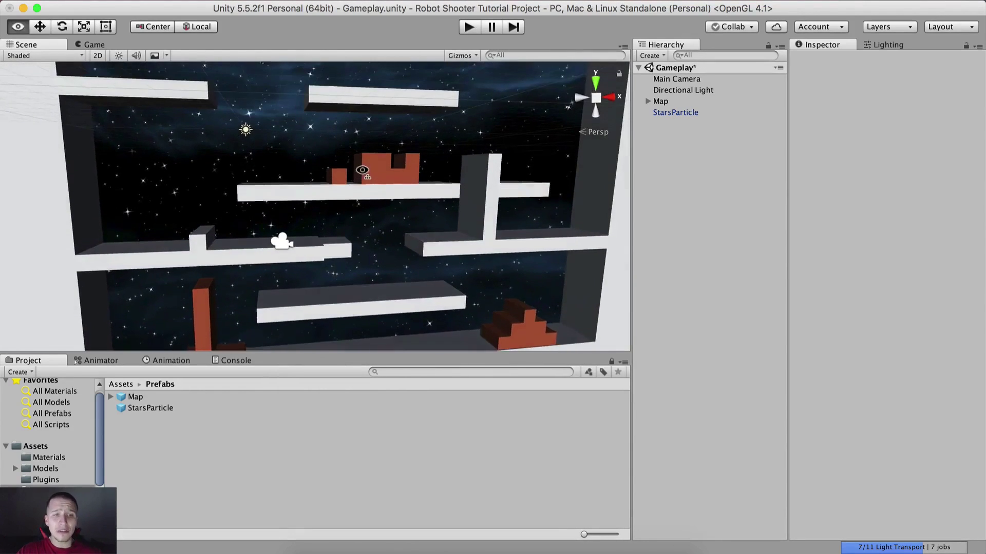
{"action": "left_click", "coordinate": [667, 113]}
{"action": "left_click", "coordinate": [672, 153]}
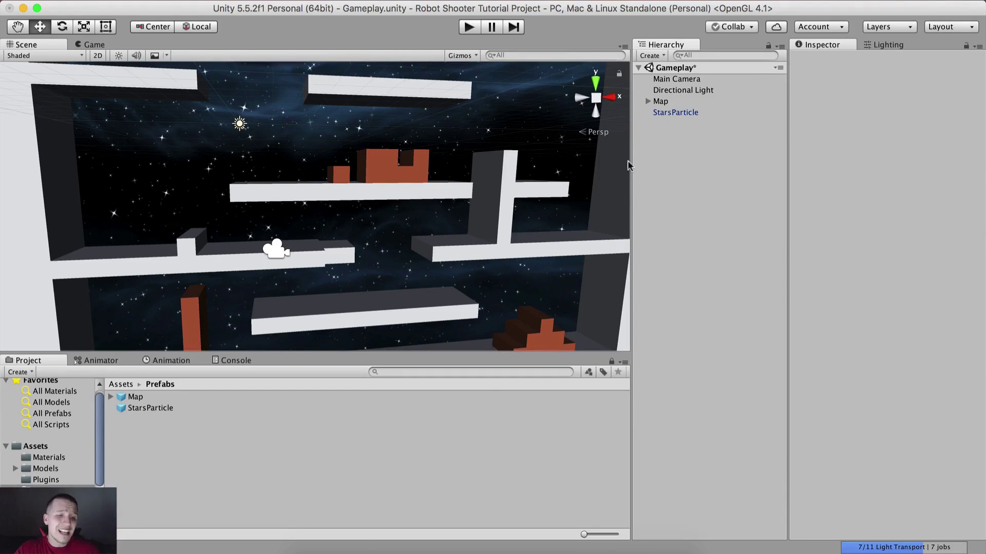
- Switch to the browser to view Unity's The Particle System tutorial page, and return to the Unity editor
{"action": "left_click", "coordinate": [412, 548]}
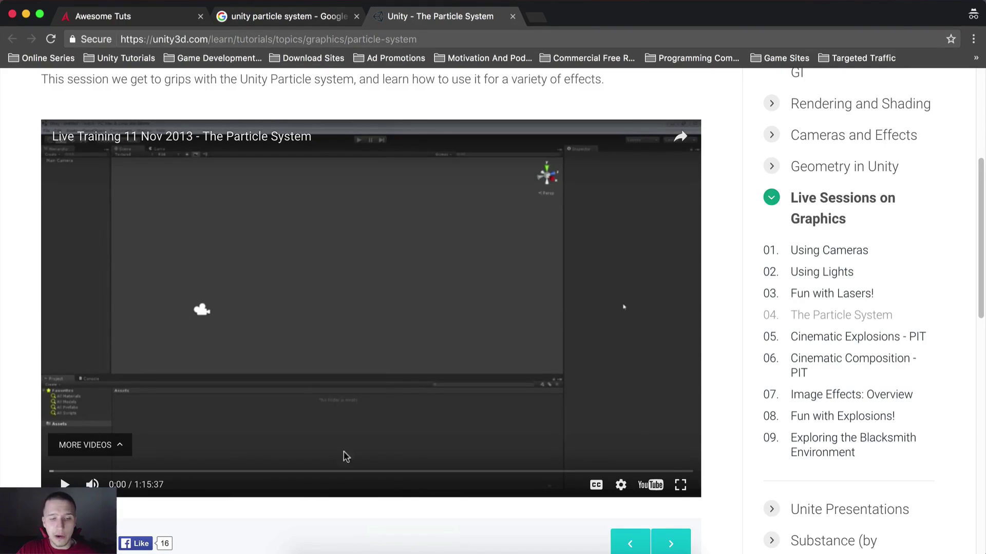
{"action": "left_click", "coordinate": [459, 550]}
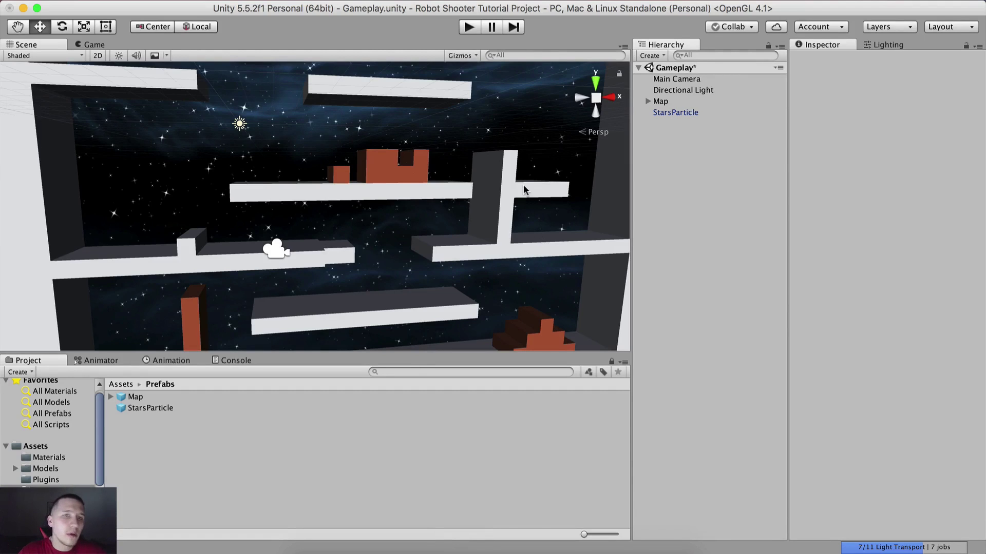
- Review StarsParticle's main particle settings, from Duration and Start Lifetime to Max Particles, and its Emission and Shape modules
{"action": "left_click", "coordinate": [703, 112]}
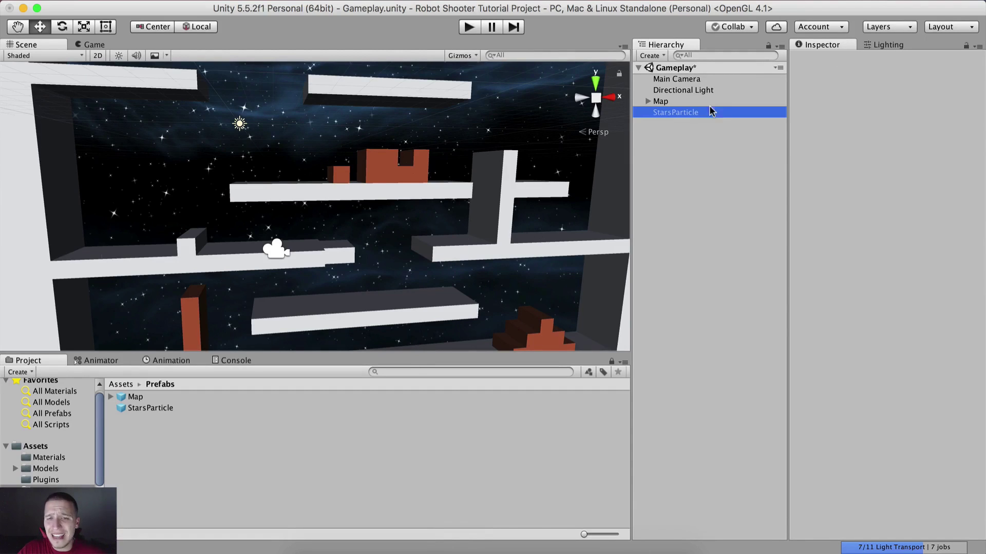
{"action": "scroll", "coordinate": [873, 200], "scroll_direction": "down", "scroll_amount": 10}
{"action": "scroll", "coordinate": [867, 185], "scroll_direction": "up", "scroll_amount": 8}
{"action": "scroll", "coordinate": [852, 159], "scroll_direction": "down", "scroll_amount": 5}
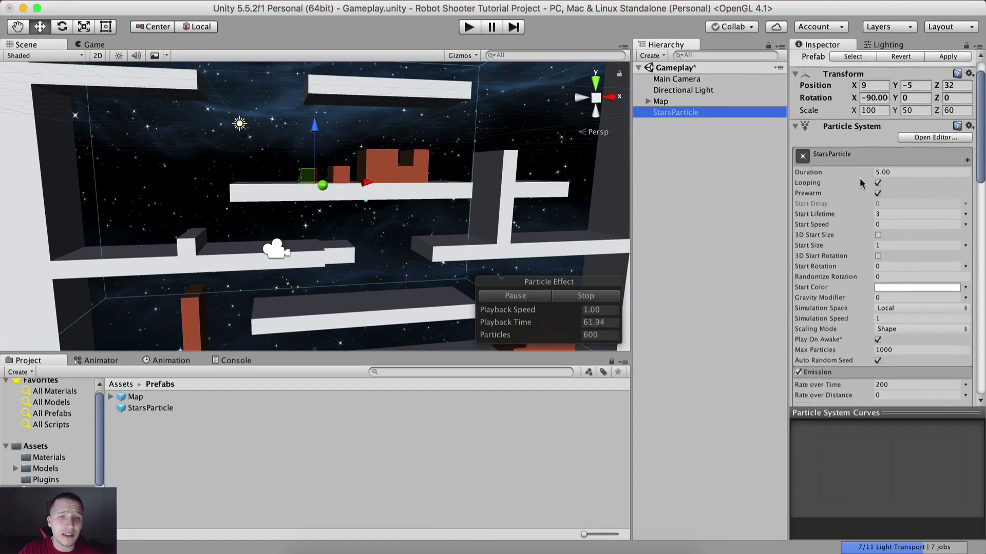
{"action": "scroll", "coordinate": [847, 154], "scroll_direction": "down", "scroll_amount": 2}
{"action": "scroll", "coordinate": [840, 150], "scroll_direction": "up", "scroll_amount": 3}
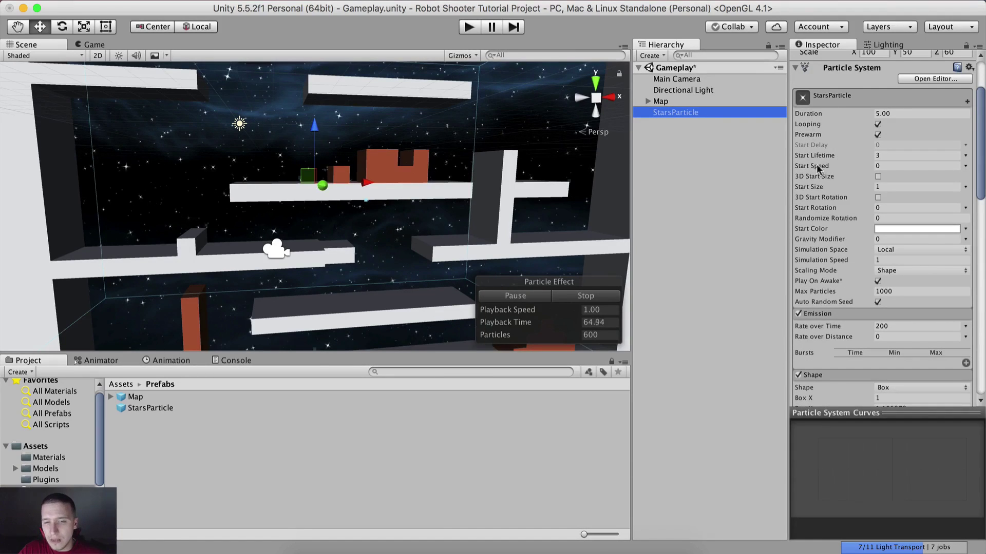
{"action": "scroll", "coordinate": [834, 133], "scroll_direction": "down", "scroll_amount": 5}
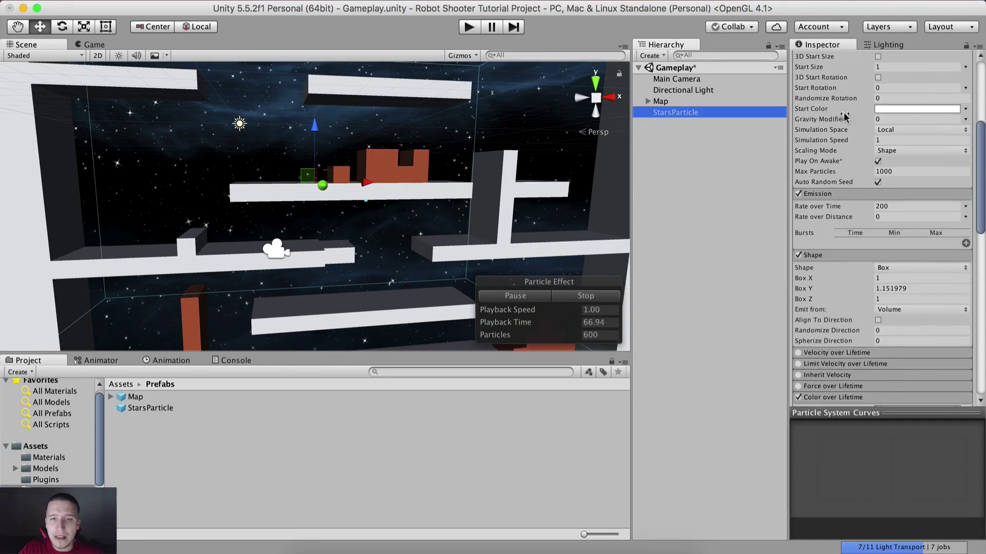
{"action": "scroll", "coordinate": [842, 154], "scroll_direction": "up", "scroll_amount": 3}
{"action": "scroll", "coordinate": [837, 205], "scroll_direction": "down", "scroll_amount": 2}
- Collapse StarsParticle's Emission, Shape, Color over Lifetime and Rotation over Lifetime modules, and fold and reopen its Renderer module
{"action": "left_click", "coordinate": [834, 224]}
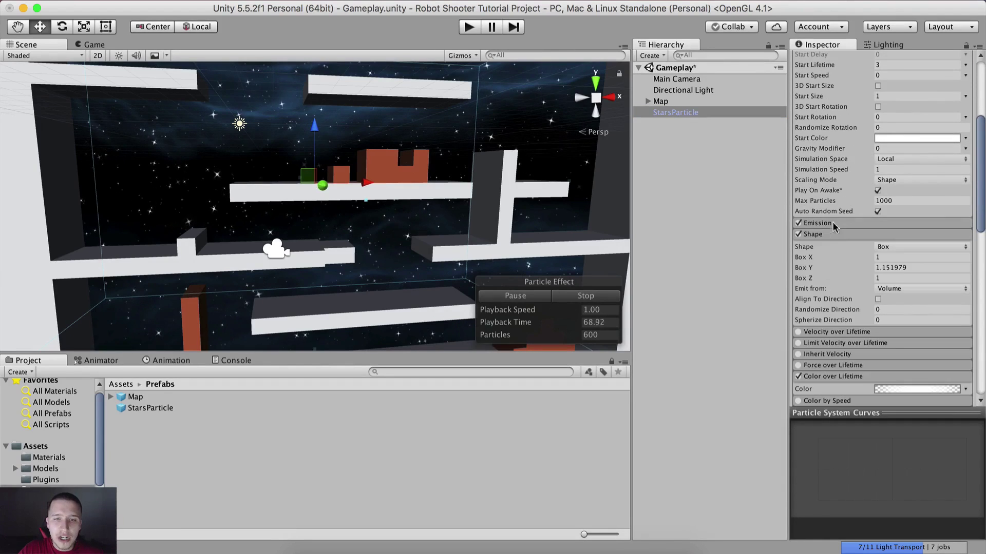
{"action": "left_click", "coordinate": [829, 234]}
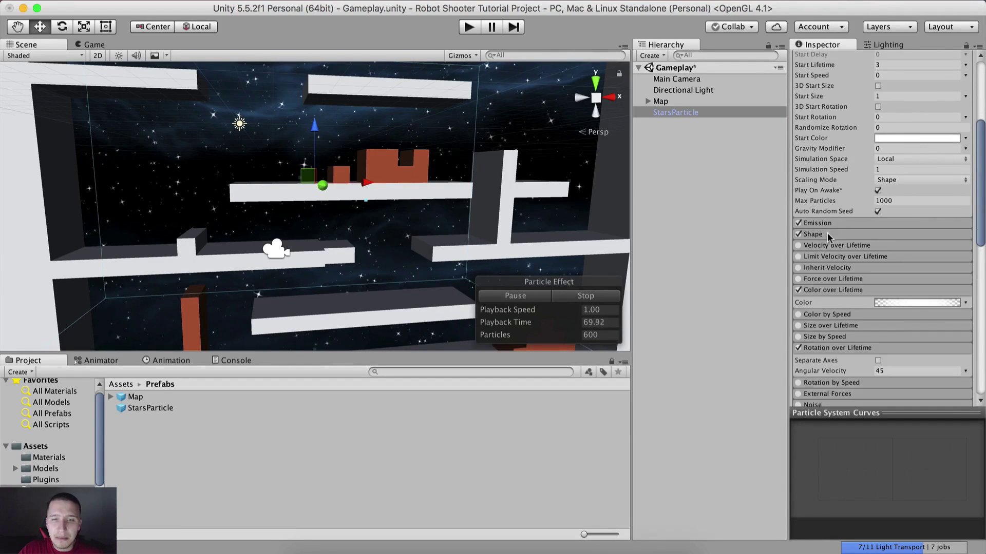
{"action": "left_click", "coordinate": [826, 290]}
{"action": "scroll", "coordinate": [821, 288], "scroll_direction": "down", "scroll_amount": 4}
{"action": "left_click", "coordinate": [817, 263]}
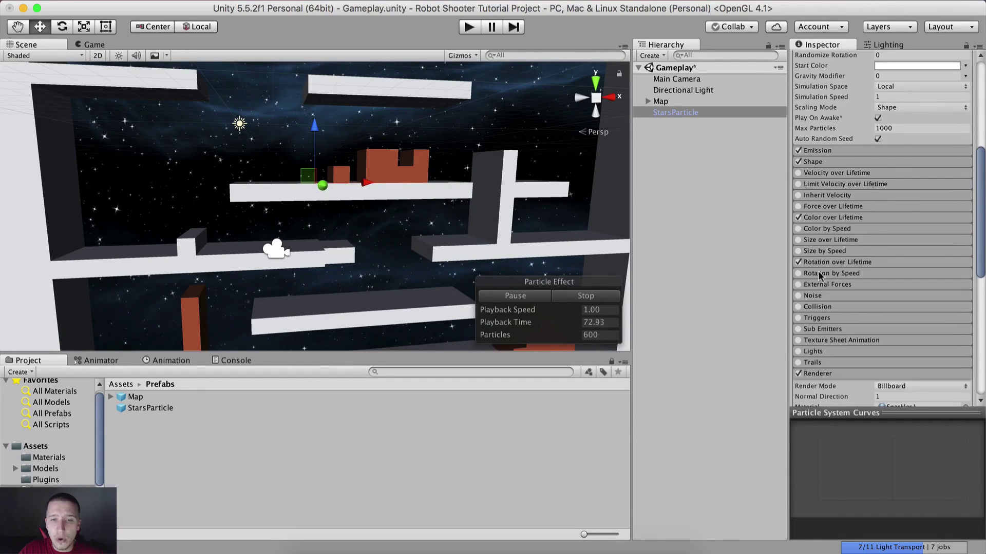
{"action": "scroll", "coordinate": [819, 287], "scroll_direction": "down", "scroll_amount": 4}
{"action": "left_click", "coordinate": [816, 308]}
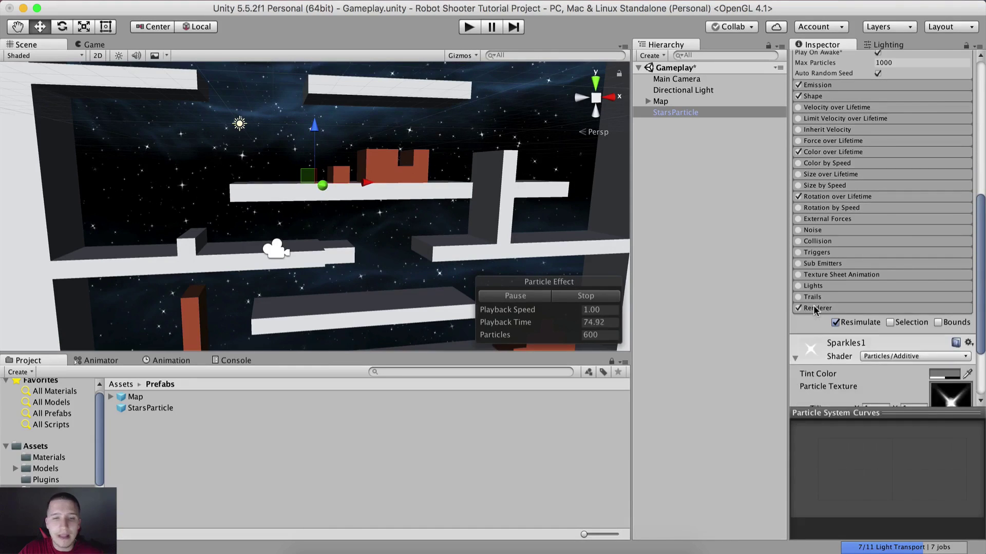
{"action": "left_click", "coordinate": [817, 308]}
{"action": "scroll", "coordinate": [829, 278], "scroll_direction": "up", "scroll_amount": 3}
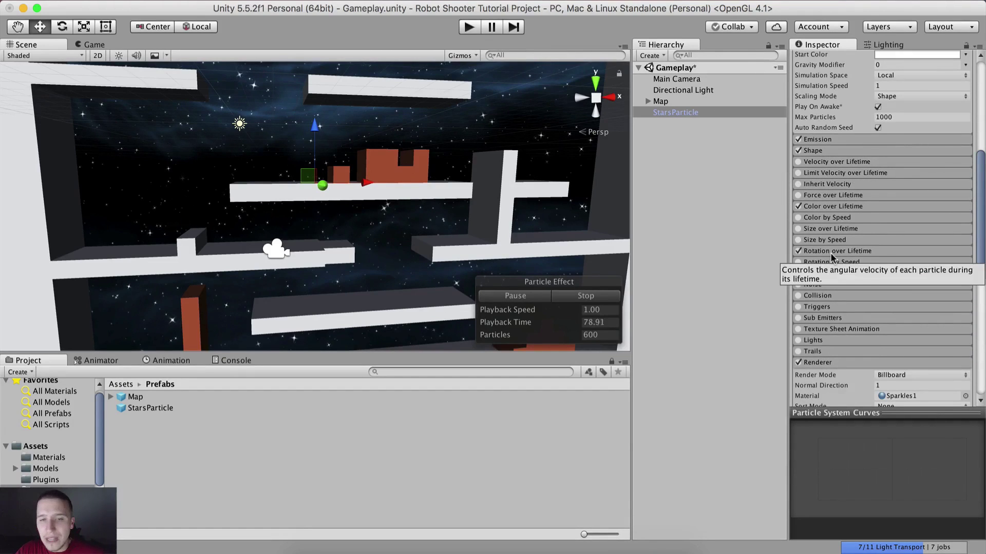
- Look over StarsParticle's main settings once more and deselect the object
{"action": "scroll", "coordinate": [832, 187], "scroll_direction": "up", "scroll_amount": 10}
{"action": "scroll", "coordinate": [805, 204], "scroll_direction": "down", "scroll_amount": 4}
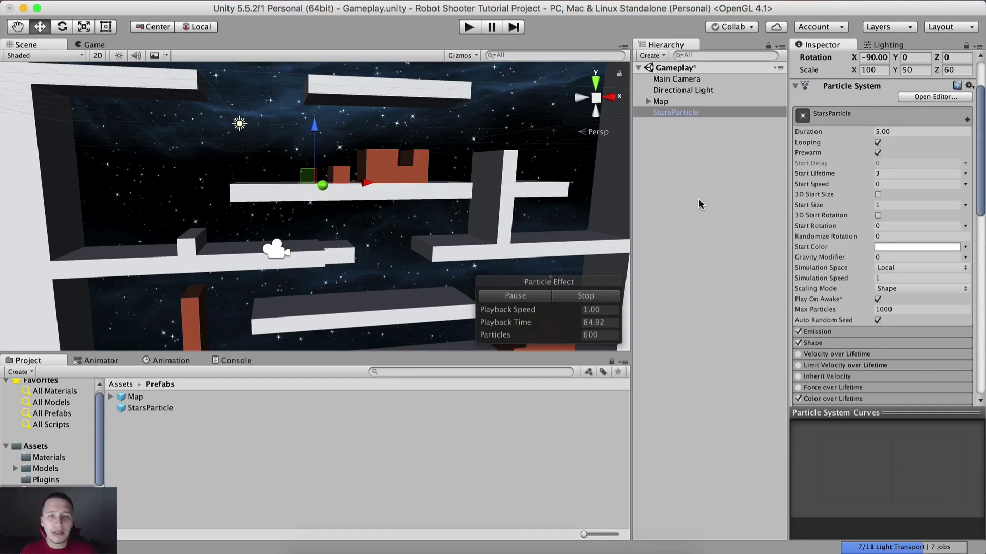
{"action": "left_click", "coordinate": [686, 112]}
{"action": "left_click", "coordinate": [684, 136]}
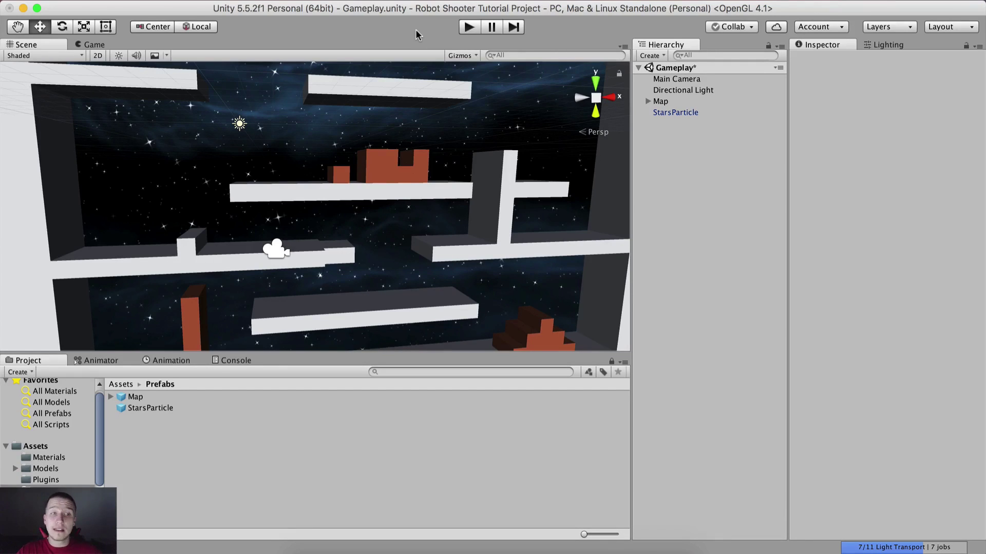
{"action": "left_click_drag", "start_coordinate": [390, 174], "coordinate": [326, 174], "text": "alt"}
{"action": "scroll", "coordinate": [357, 190], "scroll_direction": "down", "scroll_amount": 10, "text": "alt"}
{"action": "scroll", "coordinate": [328, 172], "scroll_direction": "up", "scroll_amount": 5, "text": "alt"}
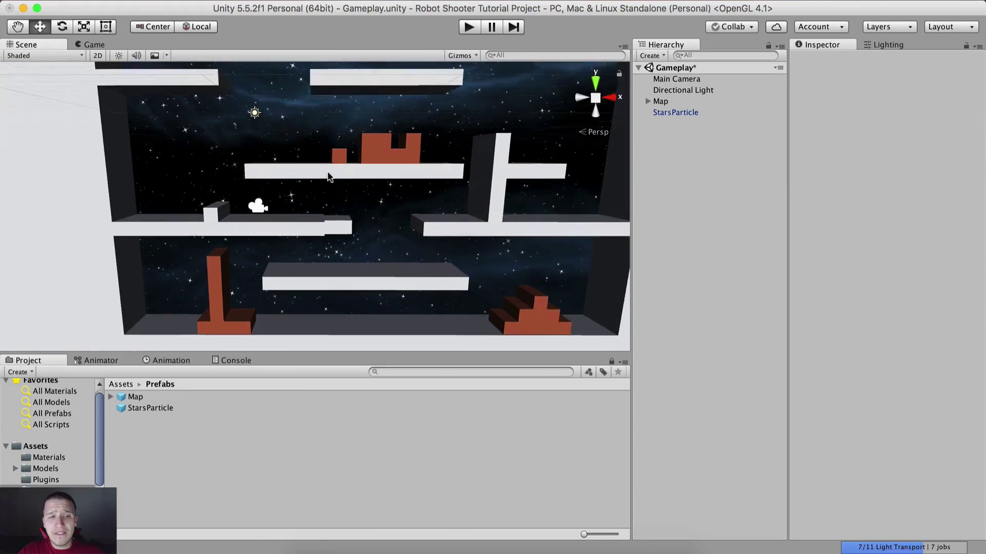